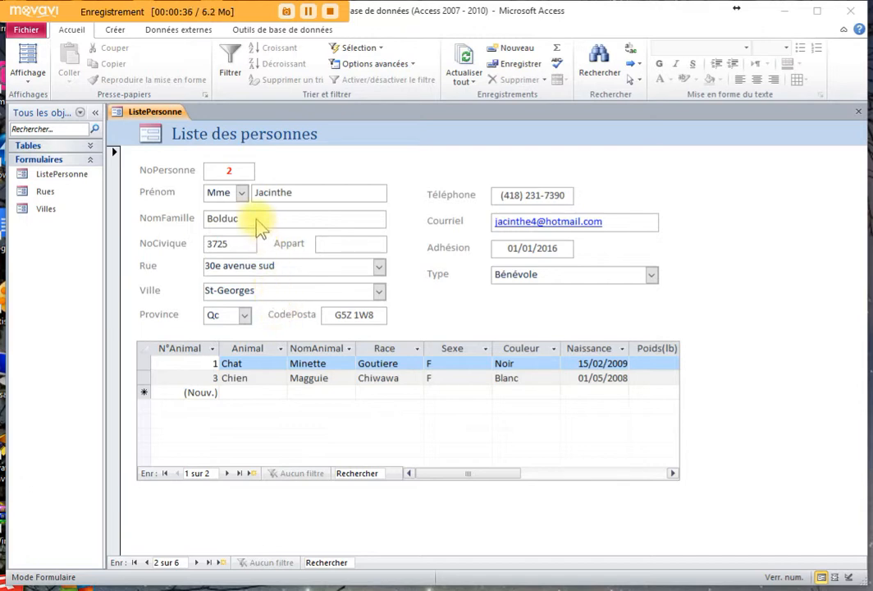
Start the Report Wizard with the ListePersonne table as the field source and check the available source tables
click(116, 31)
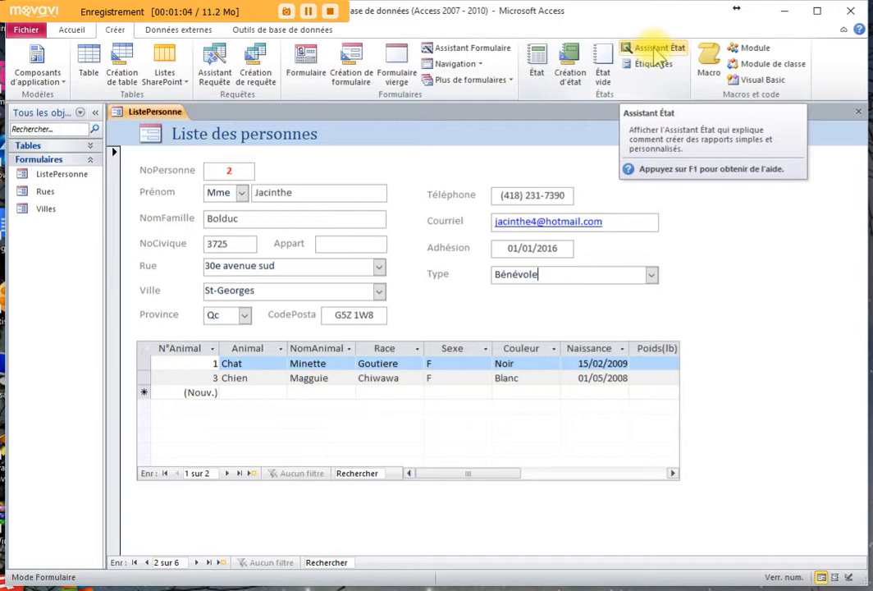
click(655, 57)
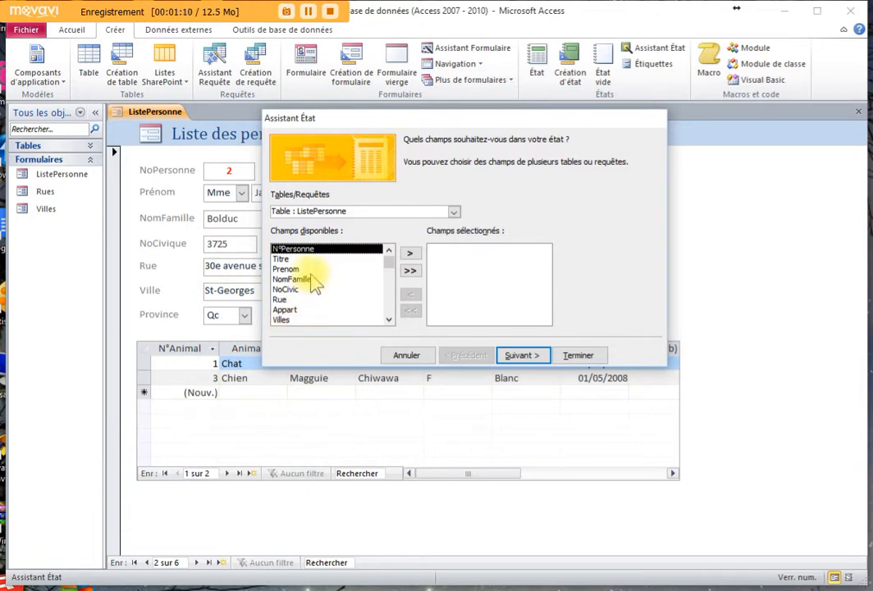
click(298, 249)
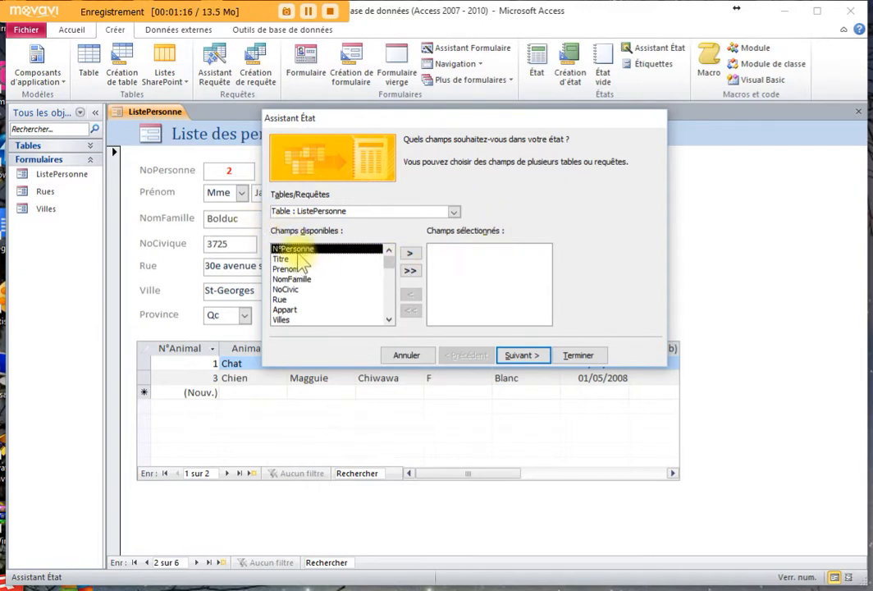
click(454, 212)
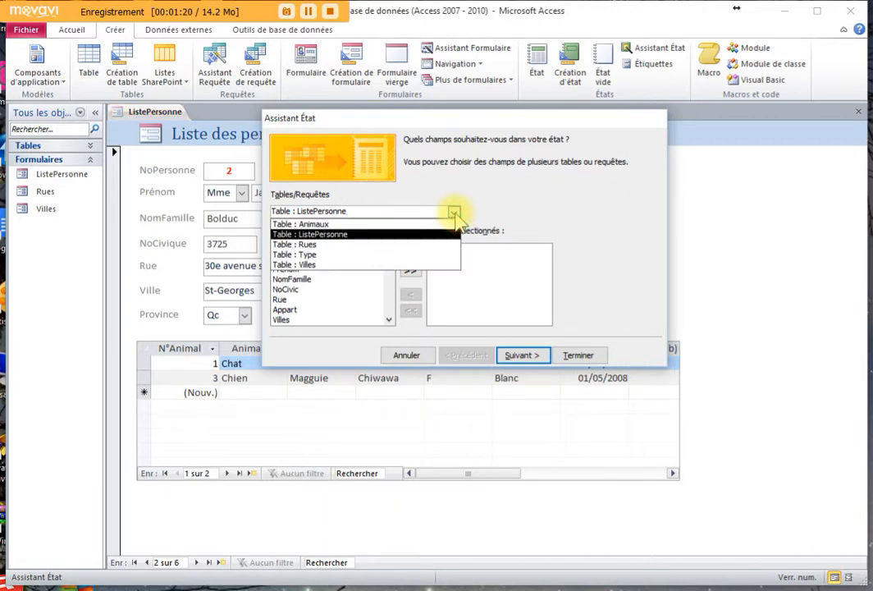
click(454, 213)
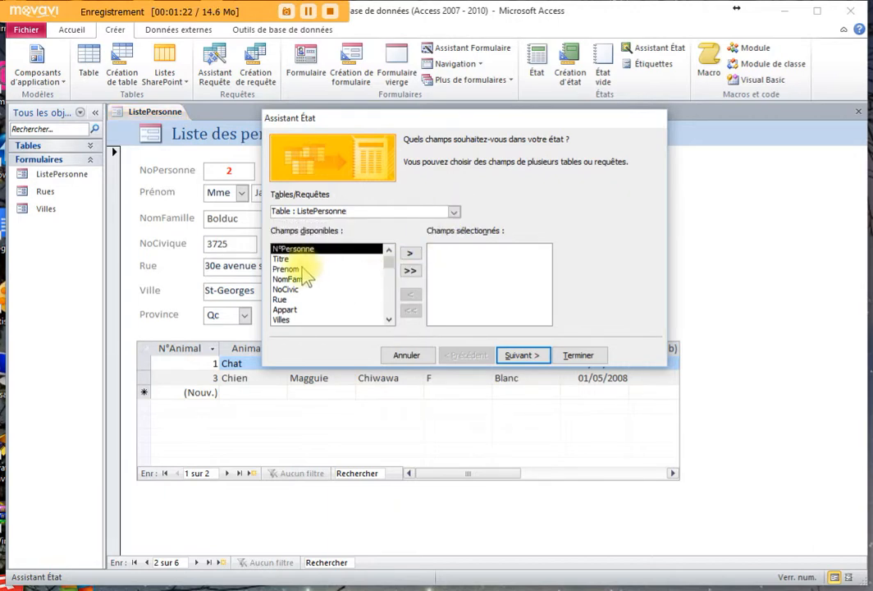
Add the ListePersonne fields N°Personne, Titre, Prenom, NomFamille, NoCivic and Rue to the report
click(410, 255)
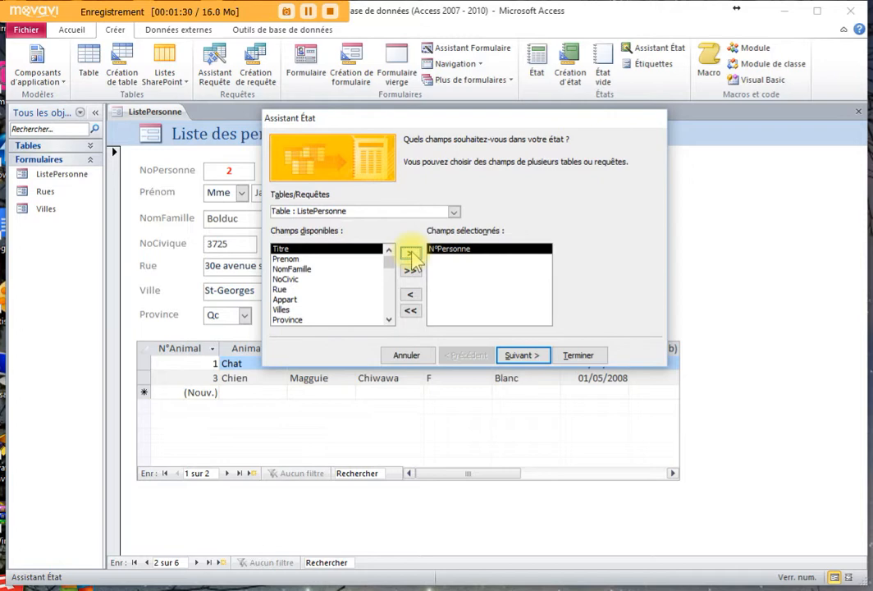
click(410, 255)
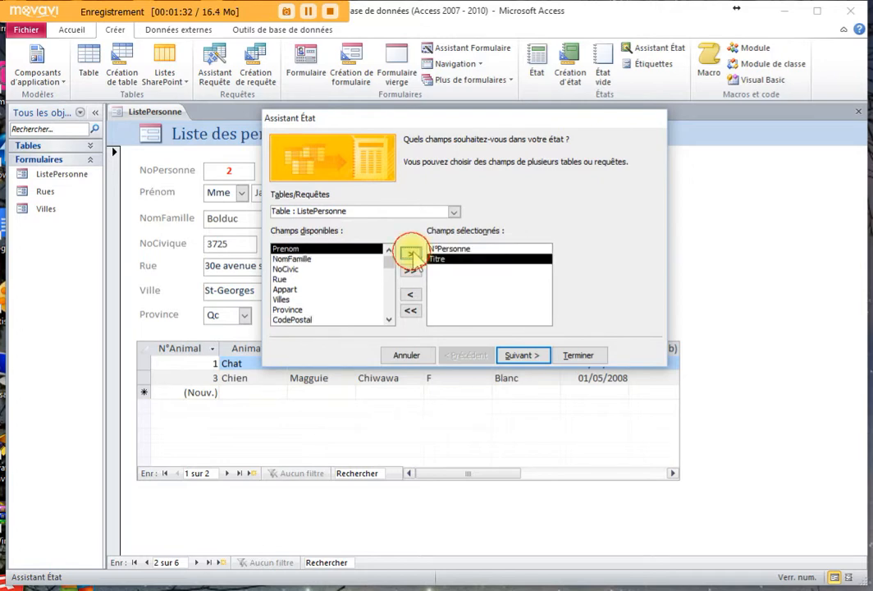
click(410, 255)
click(410, 255)
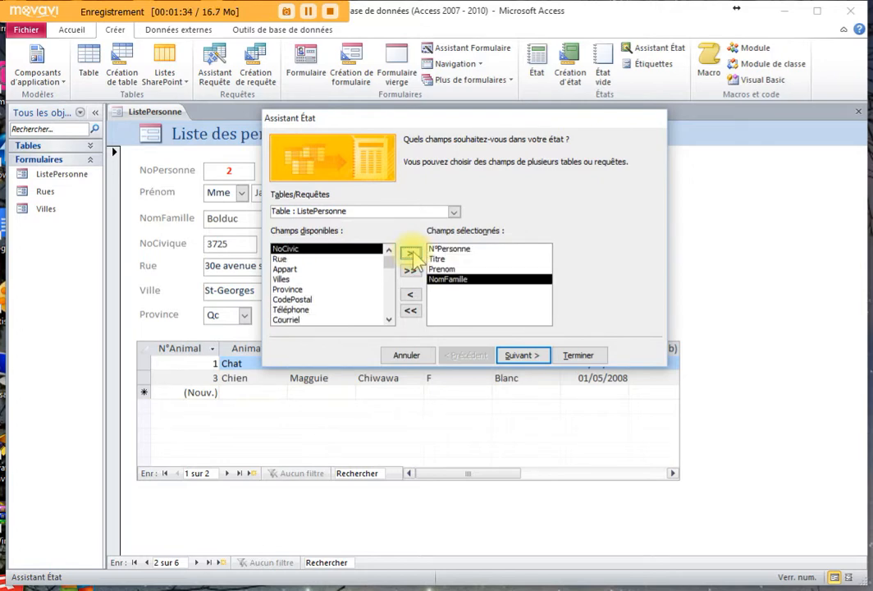
click(410, 256)
click(410, 255)
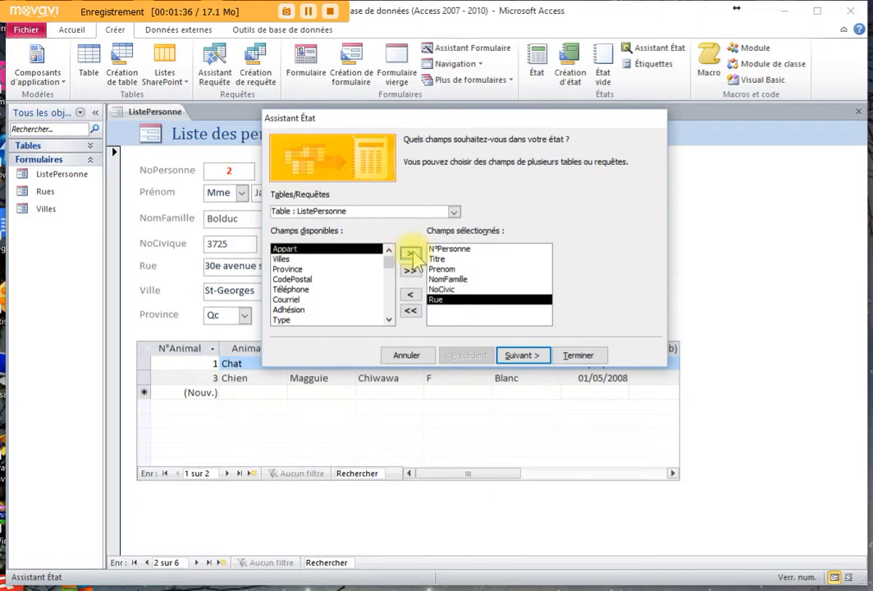
Add the ListePersonne fields Appart, Villes, Province, CodePostal, Téléphone, Courriel and Adhésion to the report
click(410, 255)
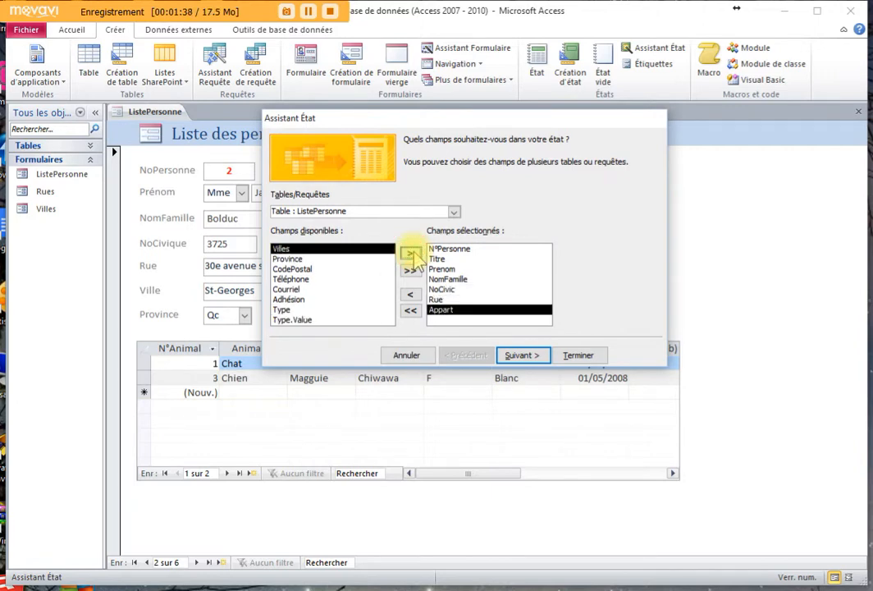
click(411, 255)
click(410, 255)
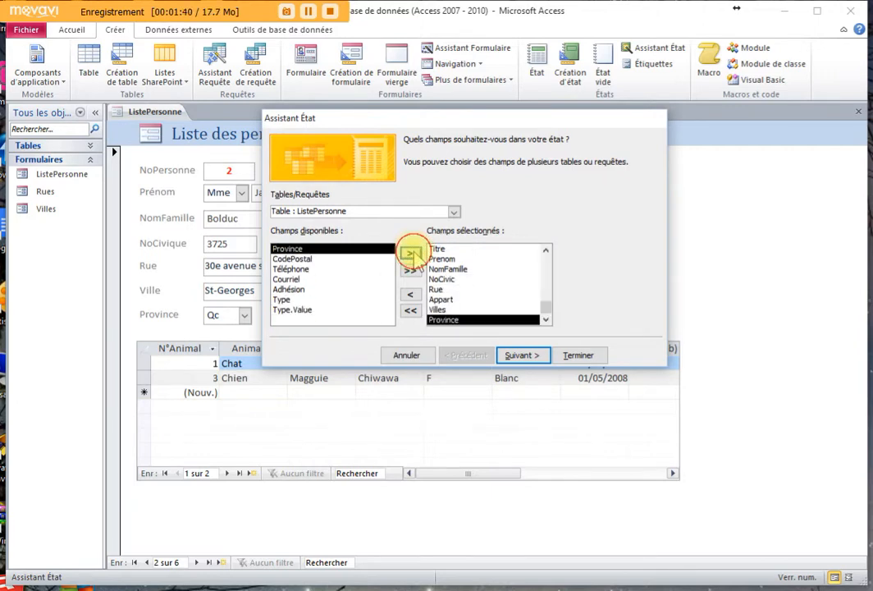
click(410, 254)
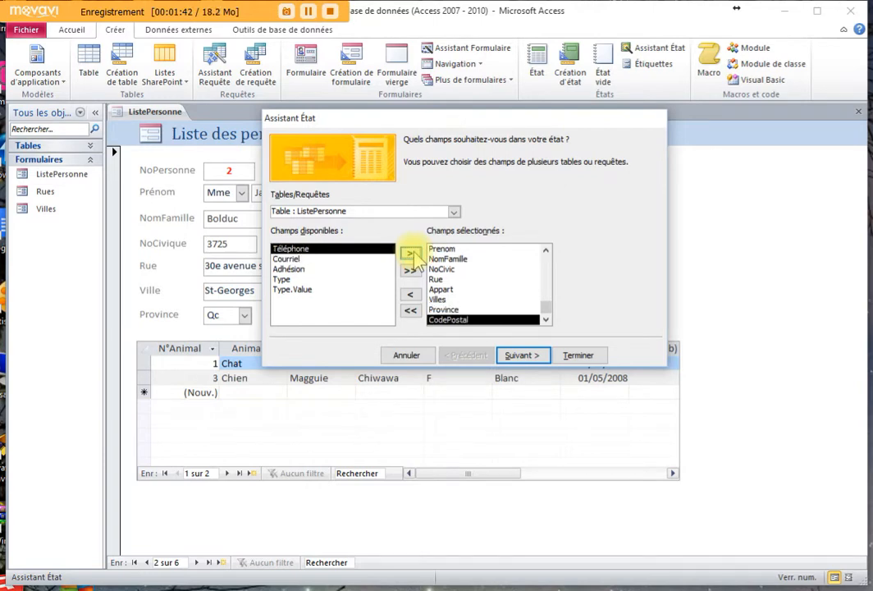
click(410, 255)
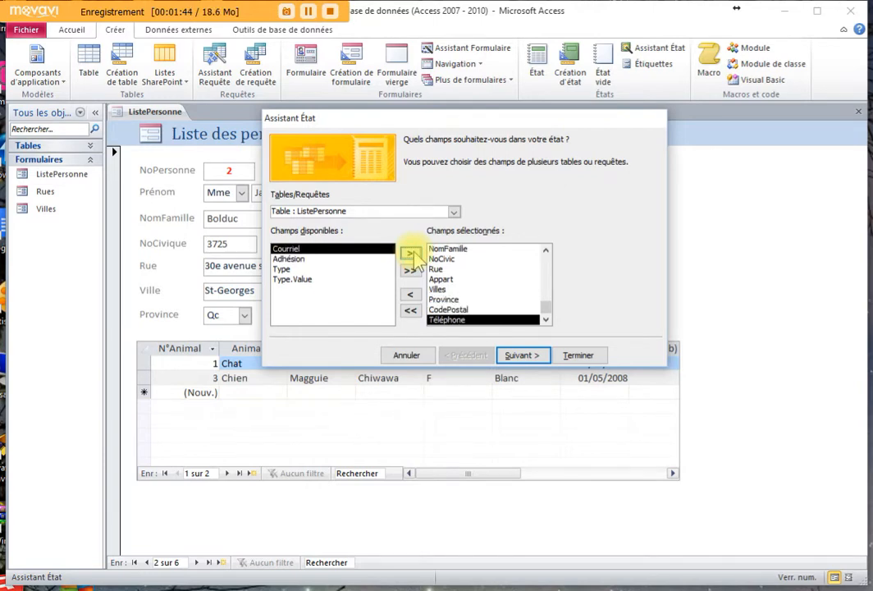
click(410, 254)
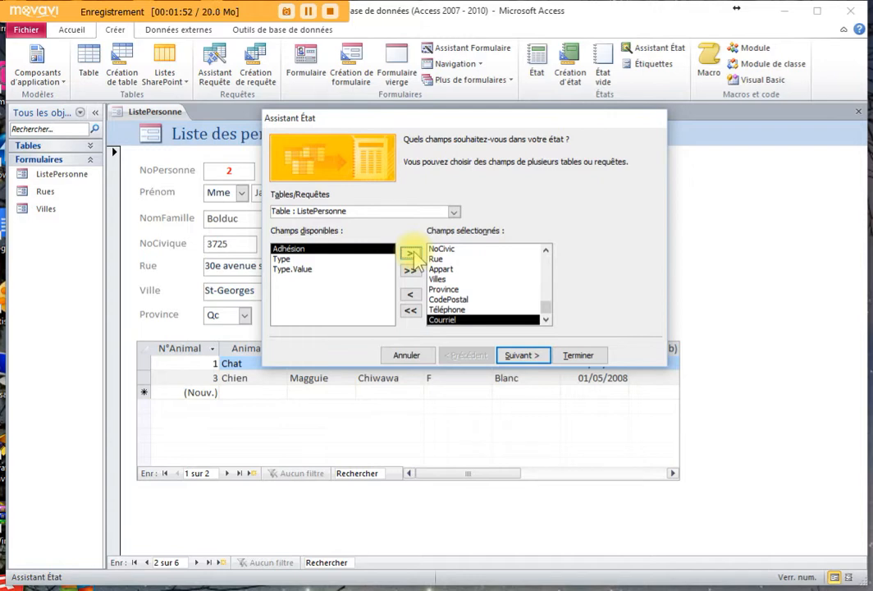
click(410, 254)
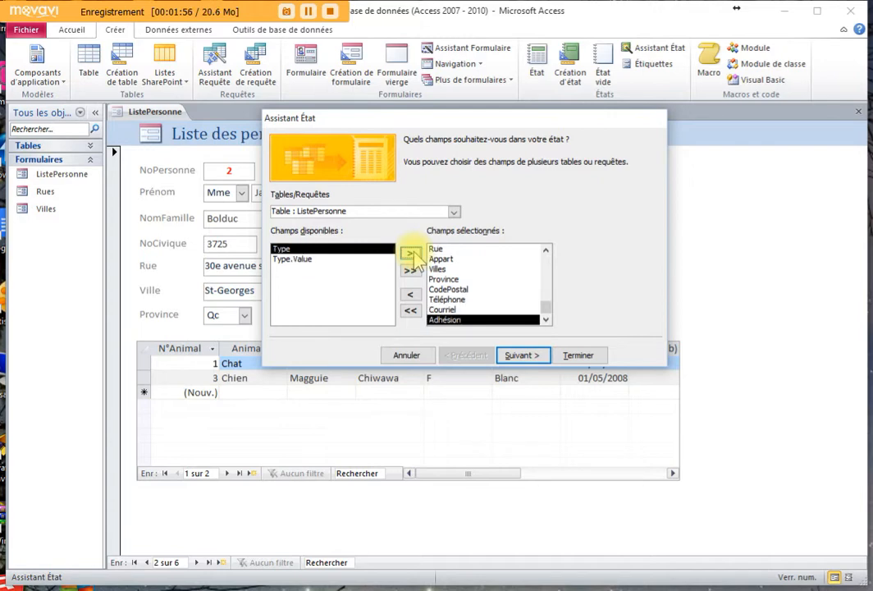
Switch the field source to the Animaux table and add Animal, NomAnimal, Race, Sexe and Couleur to the report
click(453, 212)
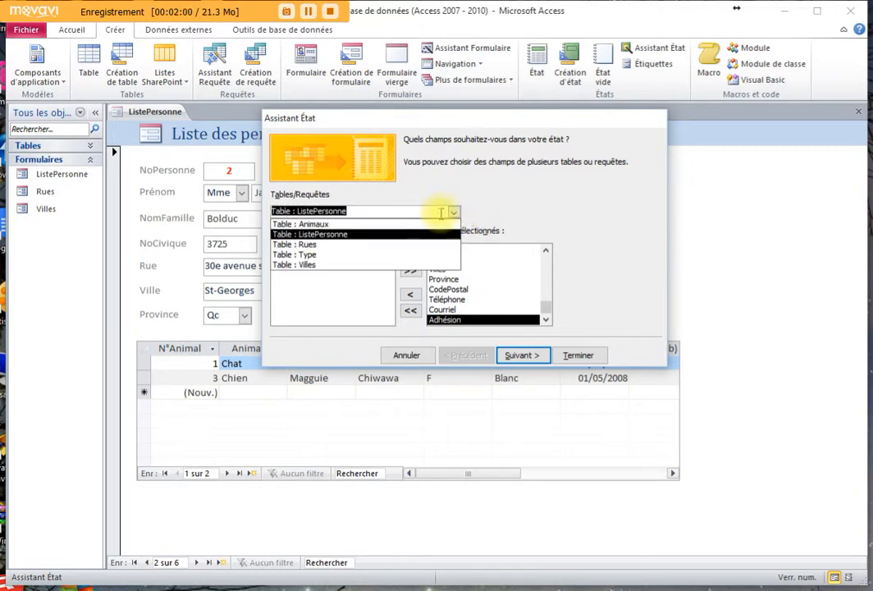
click(325, 224)
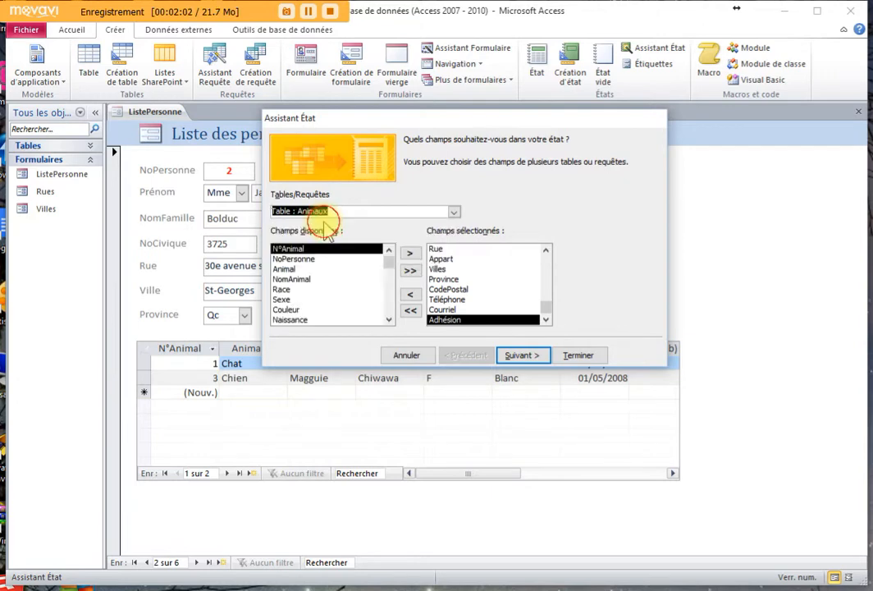
click(294, 259)
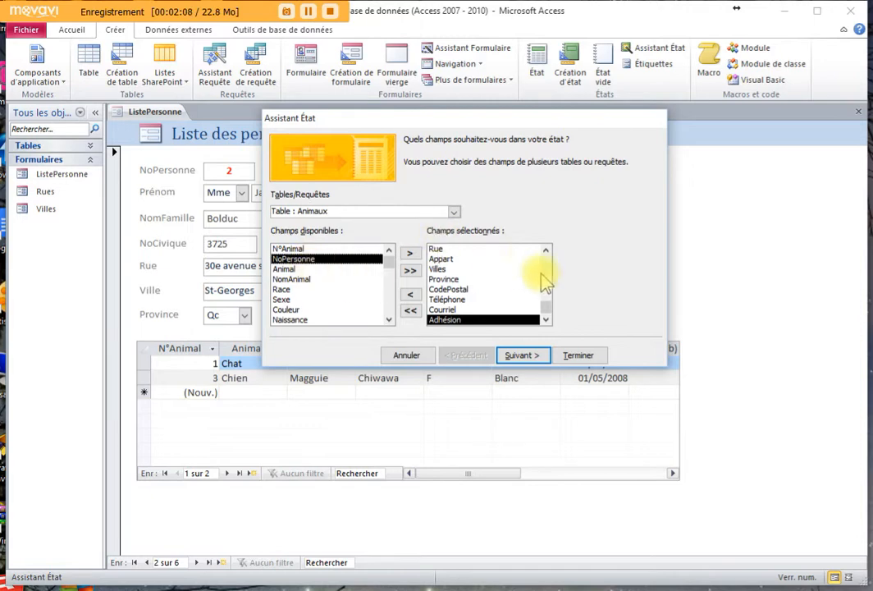
click(284, 270)
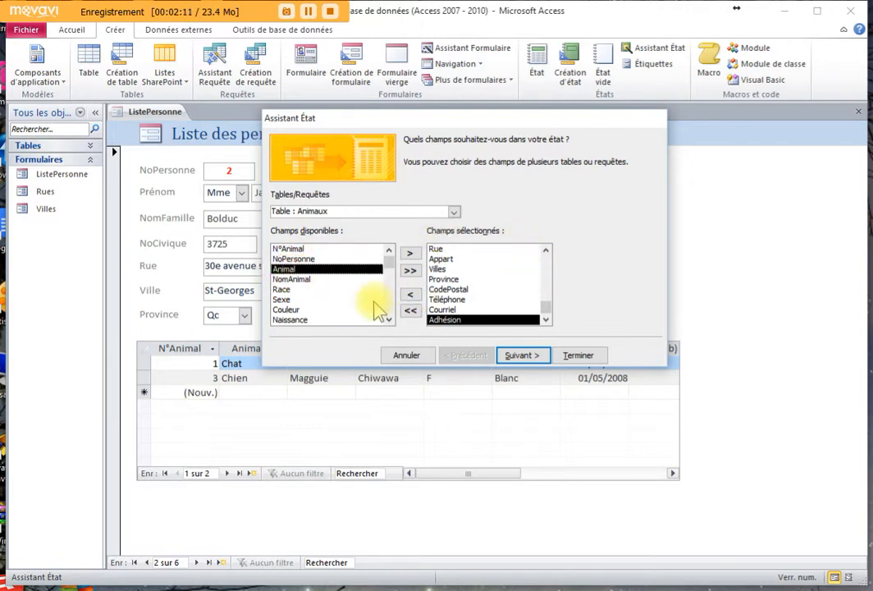
click(410, 256)
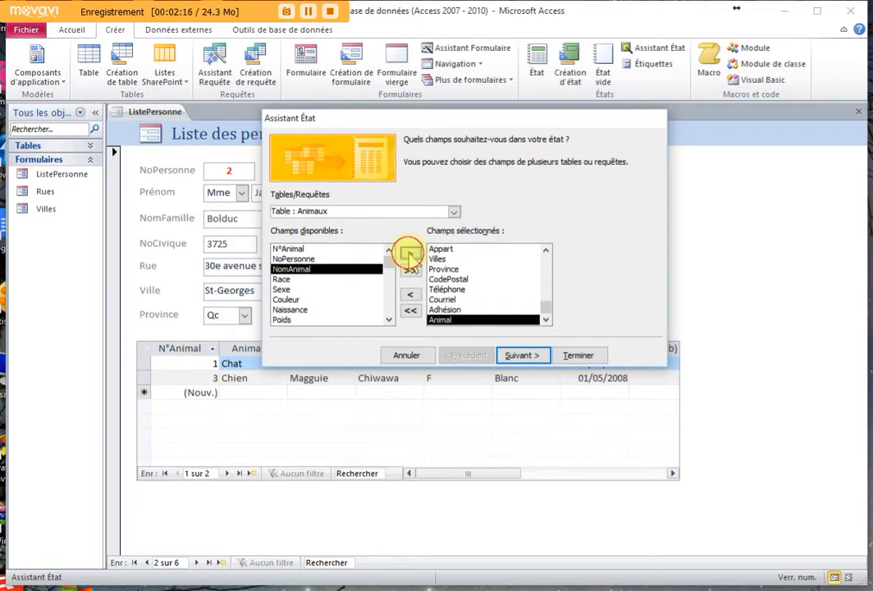
click(409, 256)
click(409, 256)
click(409, 256)
click(410, 256)
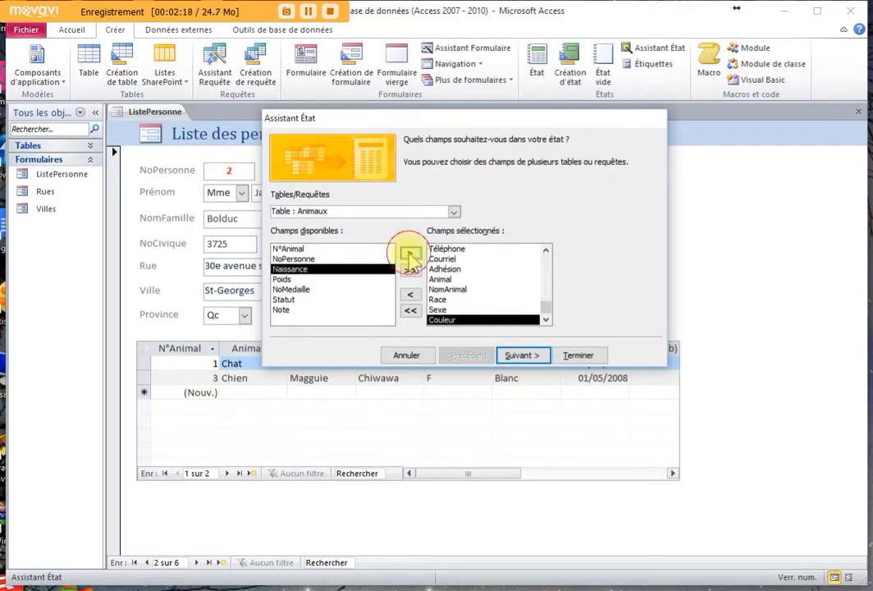
Add the Animaux fields Naissance, Poids, NoMedaille and Statut, and confirm the field selection
click(410, 256)
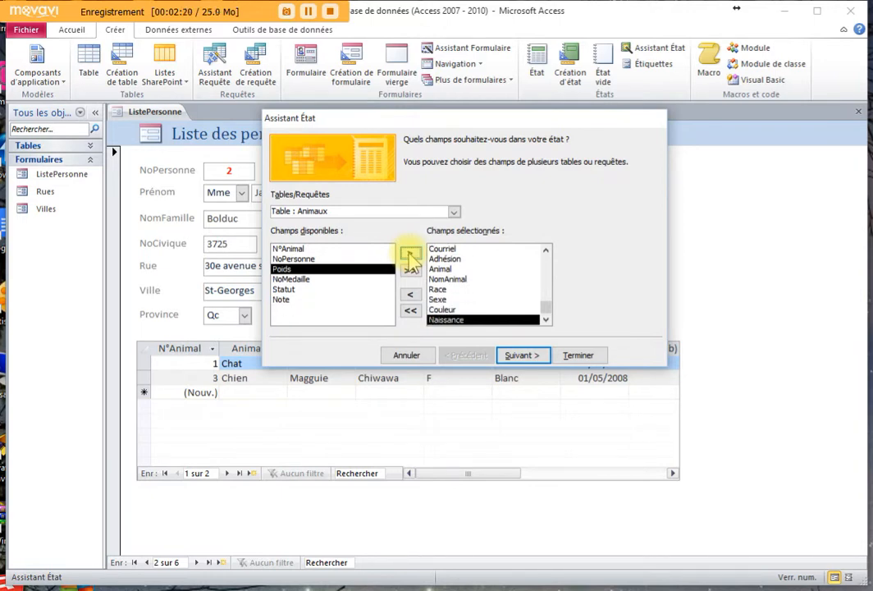
click(409, 256)
click(409, 256)
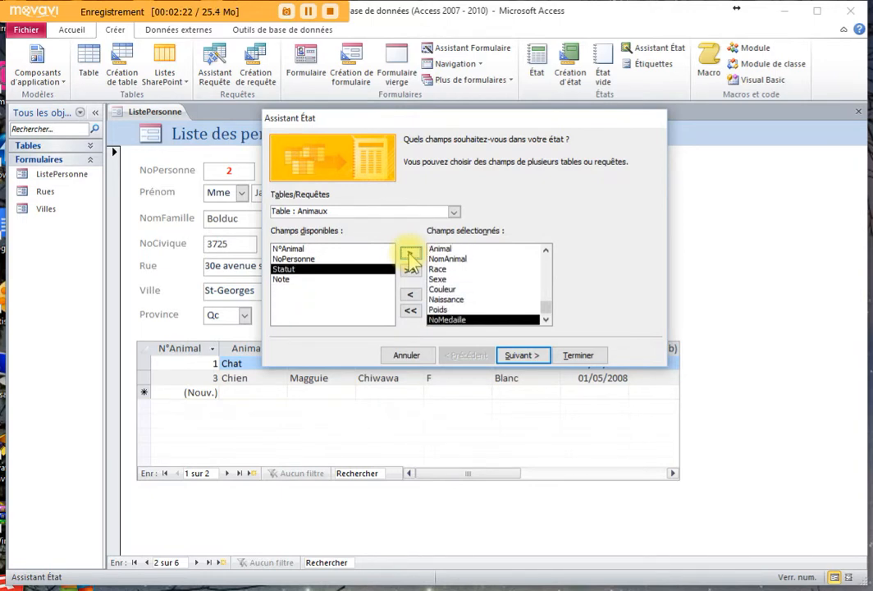
click(409, 256)
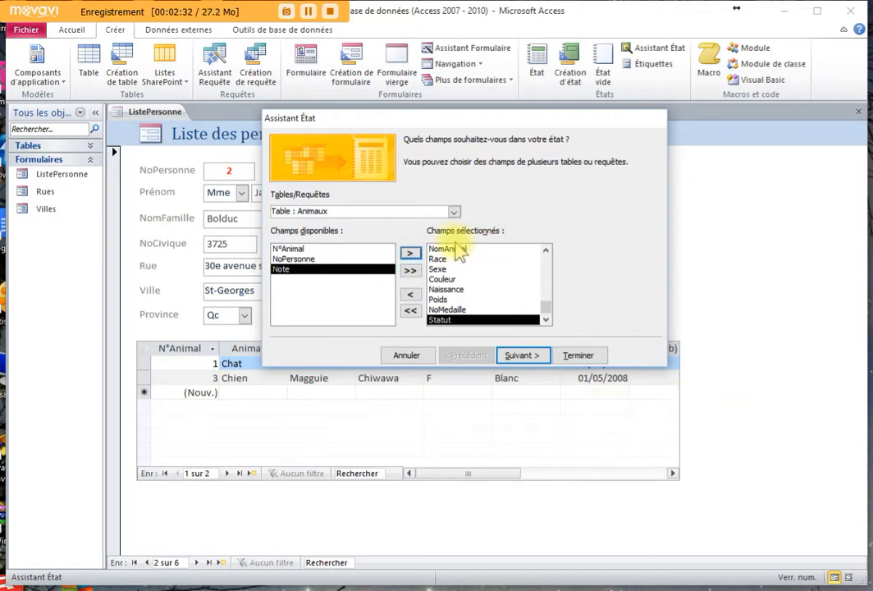
click(525, 356)
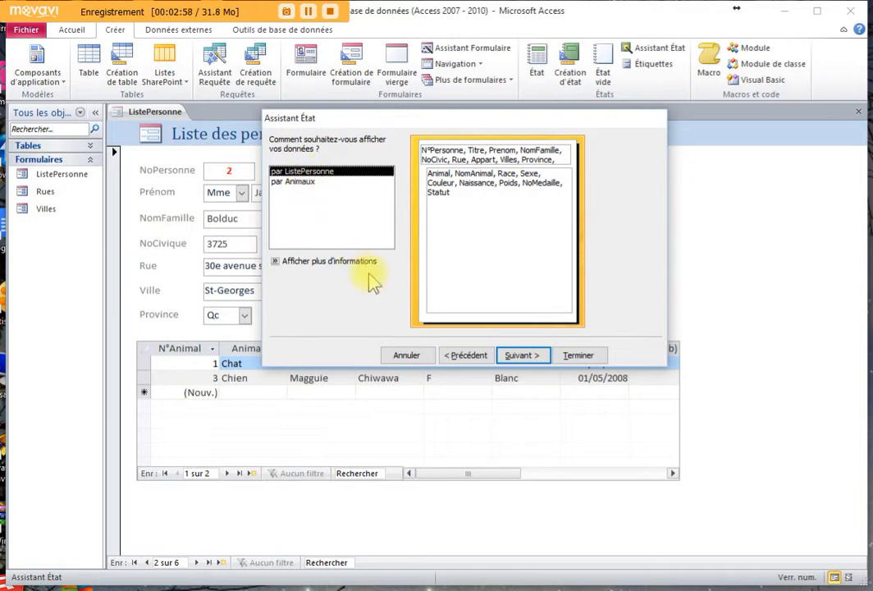
Keep the data organised by ListePersonne and add Villes and N°Personne as the grouping levels, in that order
click(523, 354)
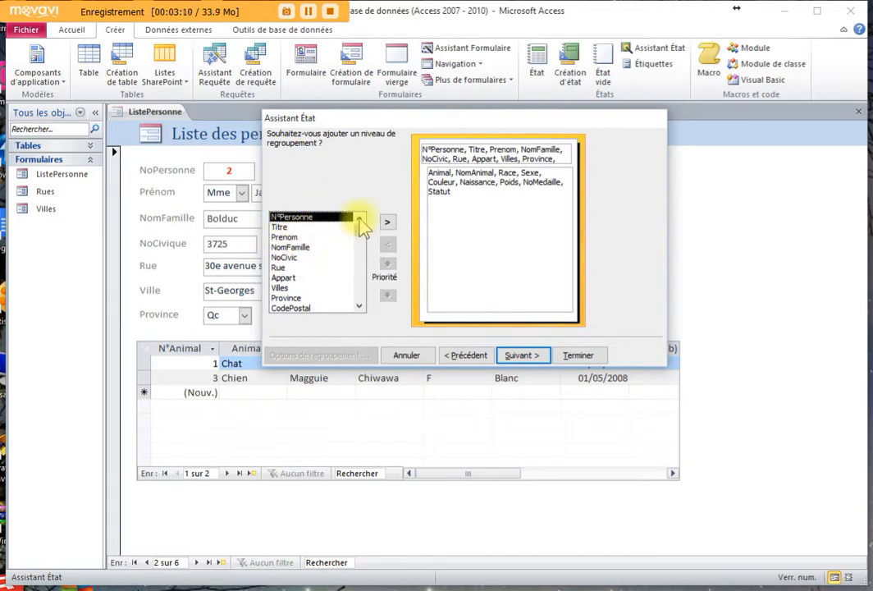
click(278, 287)
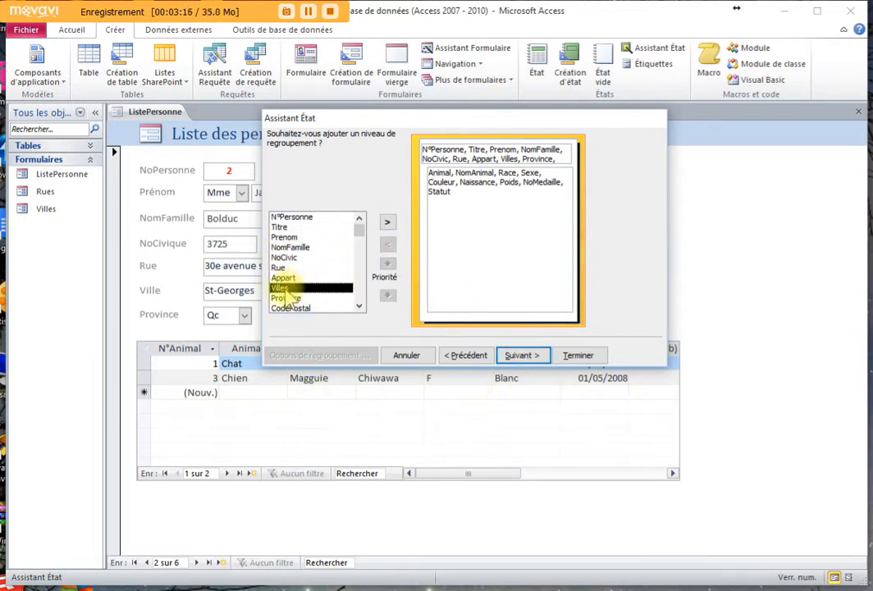
click(387, 224)
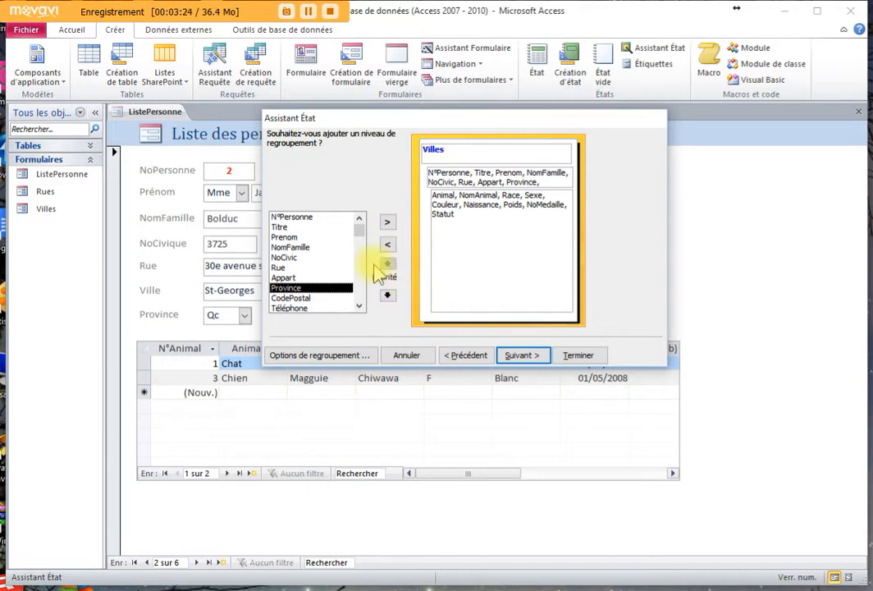
click(296, 218)
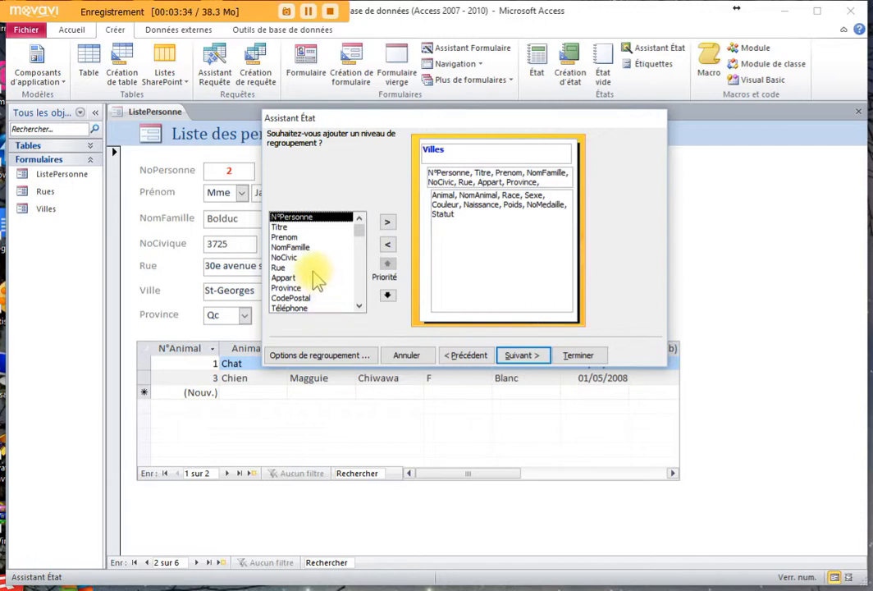
click(387, 221)
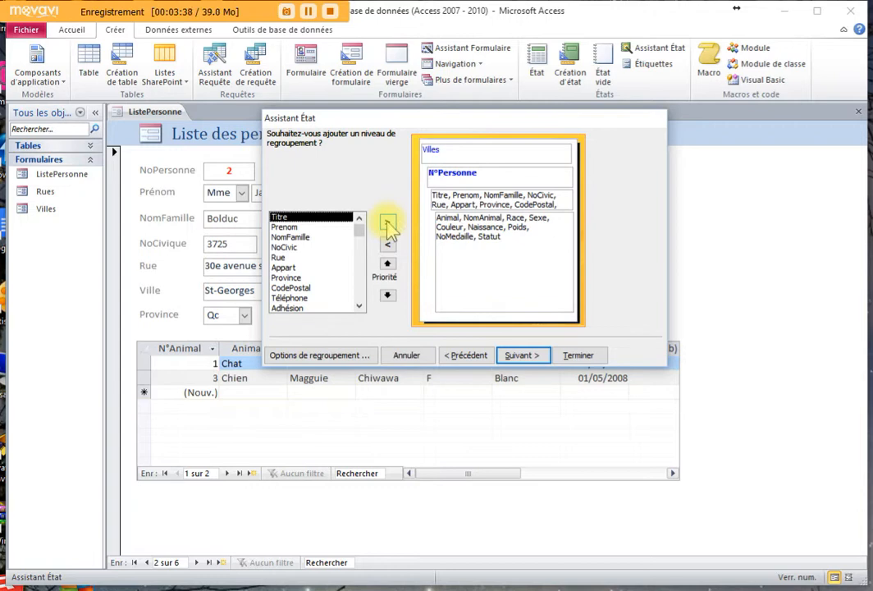
click(522, 355)
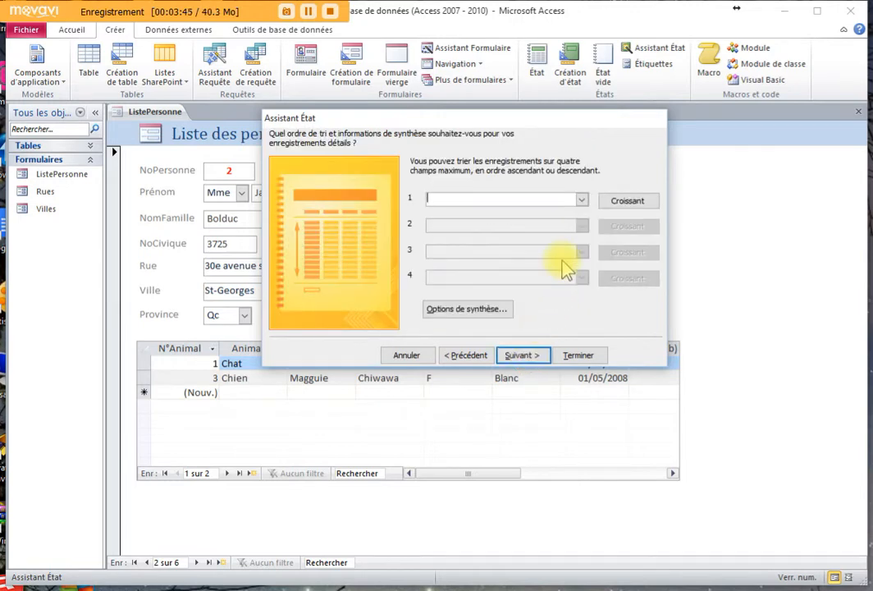
Review the sort fields and summary options, and finish the report "Liste des personnes par ville" with its preview
click(582, 199)
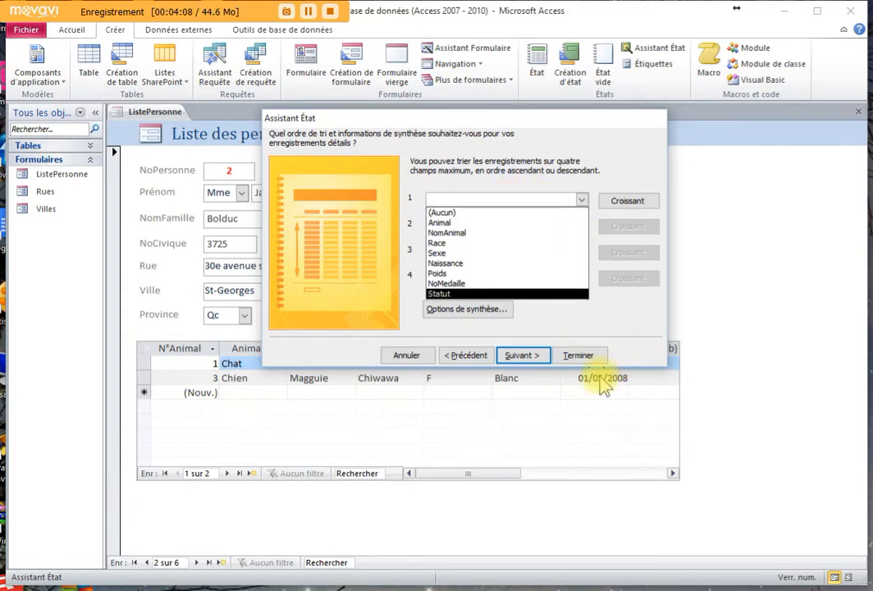
click(459, 309)
click(459, 308)
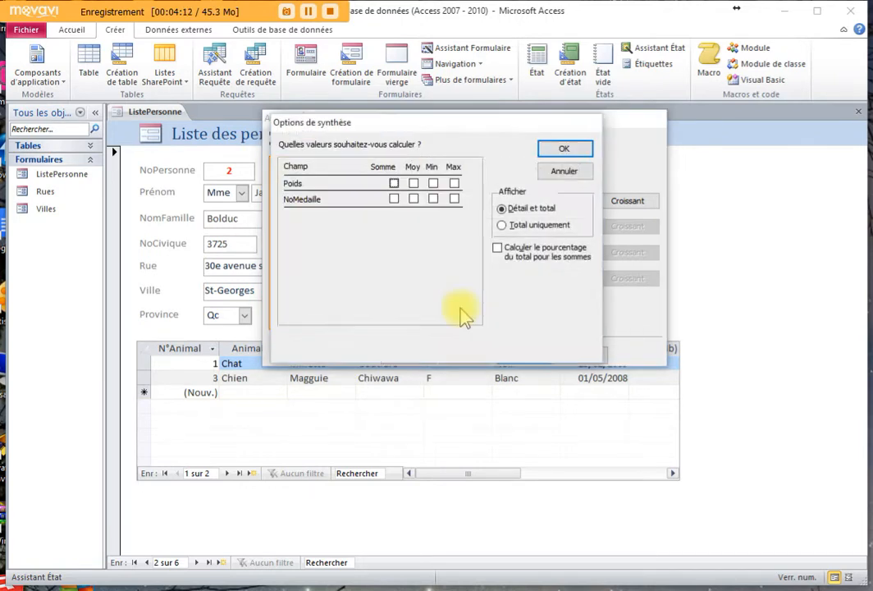
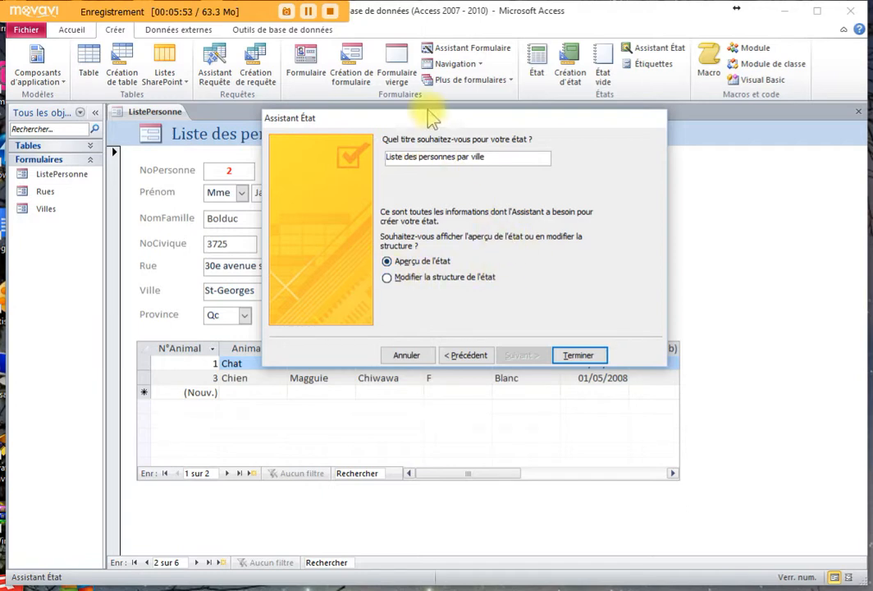
click(578, 356)
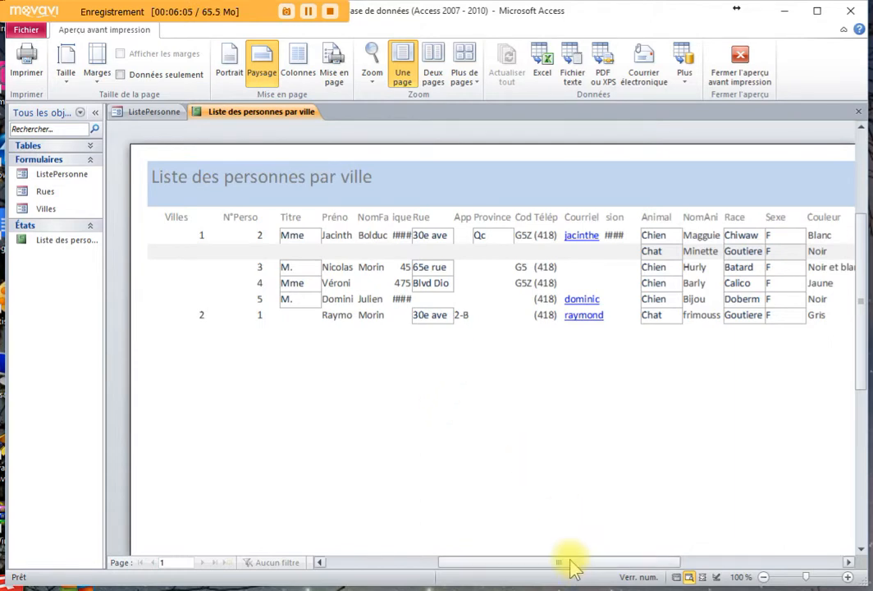
Widen the navigation pane so the full name of the report fits, and close the report's print preview
drag(569, 565, 590, 565)
mouse_move(861, 234)
mouse_down()
mouse_move(861, 384)
mouse_move(867, 304)
mouse_move(858, 241)
mouse_up()
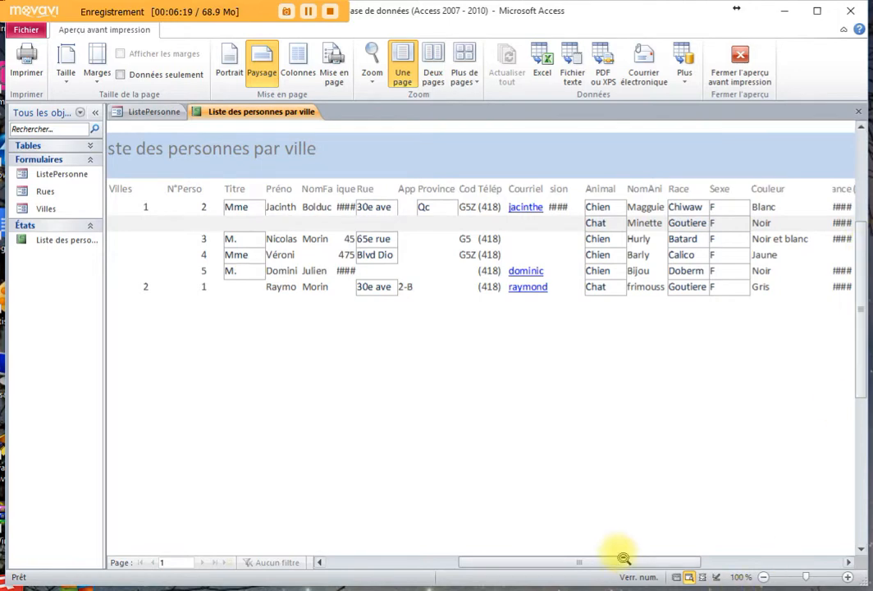
drag(582, 563, 602, 564)
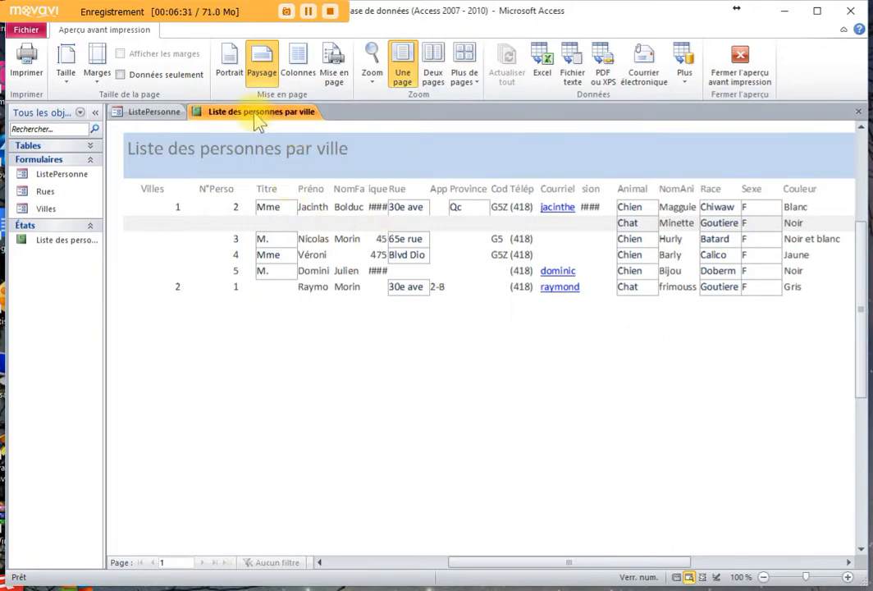
drag(106, 230, 176, 231)
click(76, 246)
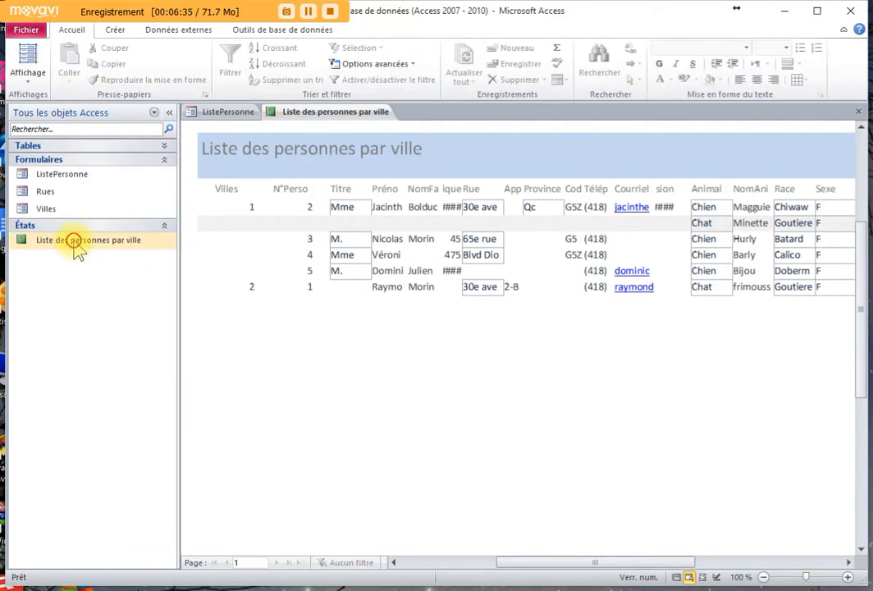
click(76, 243)
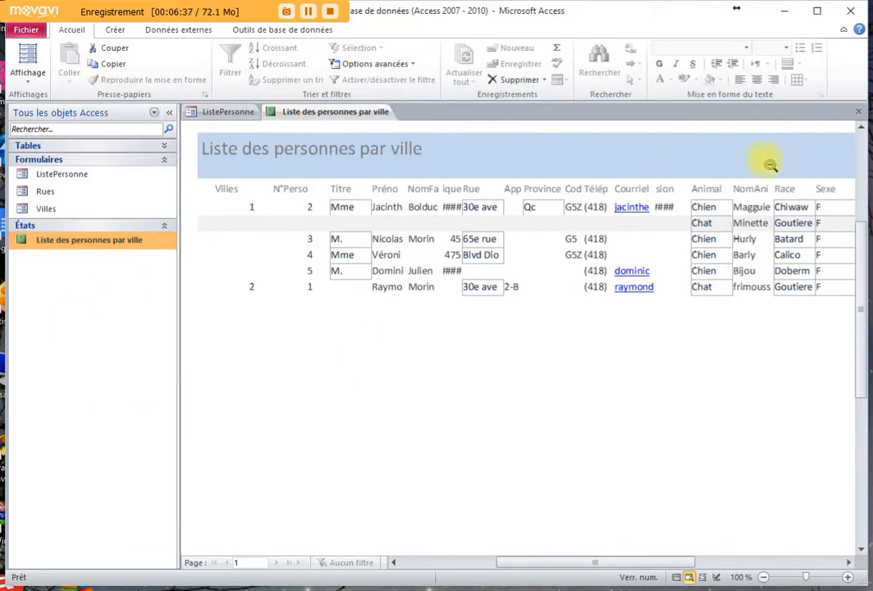
click(858, 113)
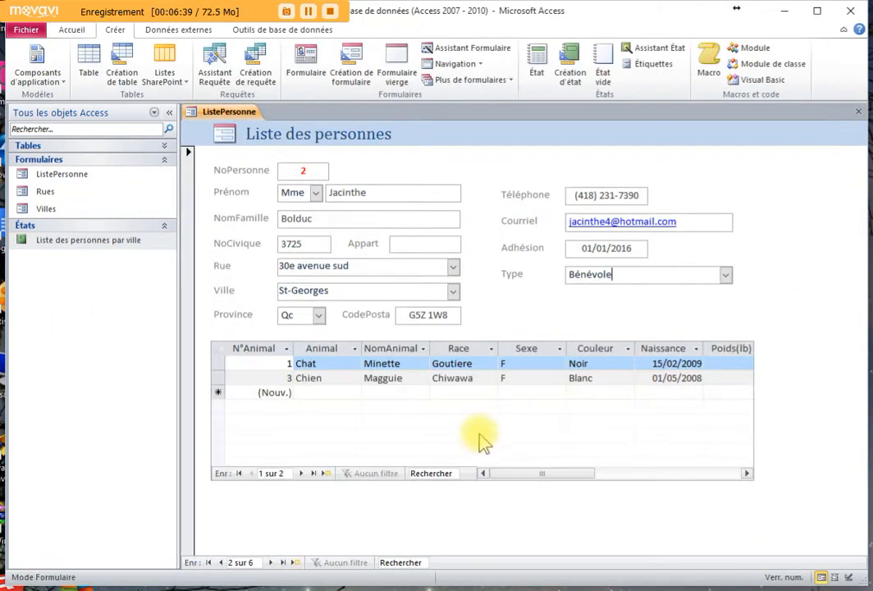
Reopen the report "Liste des personnes par ville", examine its Villes and Rue columns, and close it
double_click(79, 243)
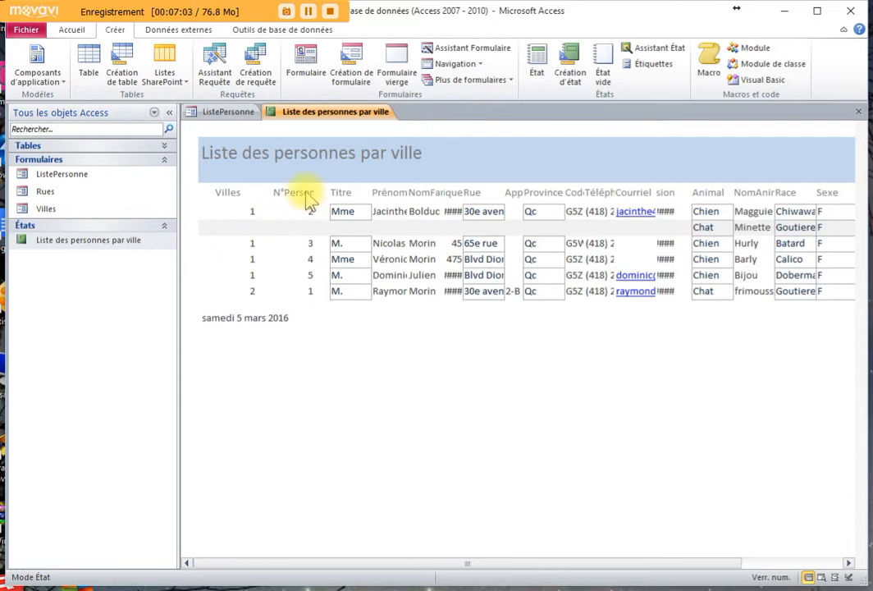
click(249, 211)
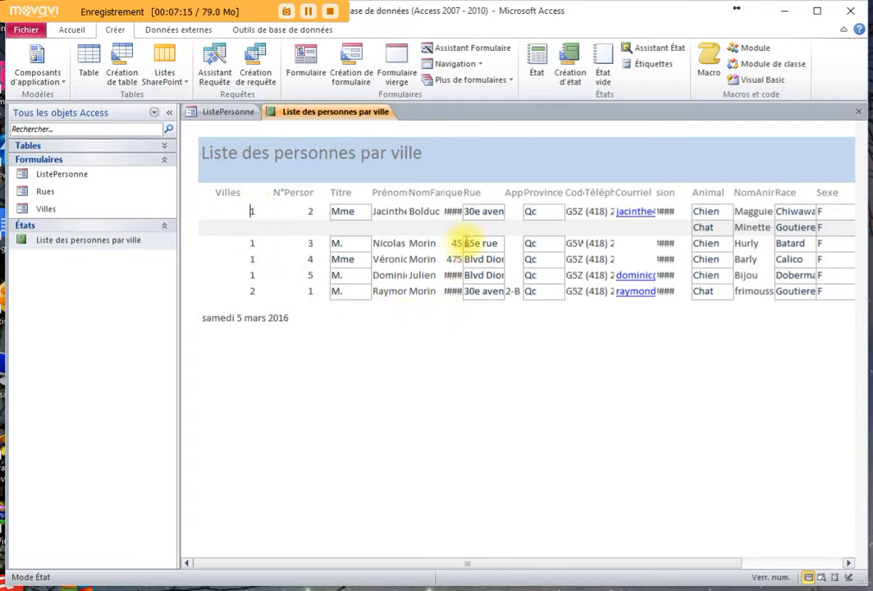
click(479, 211)
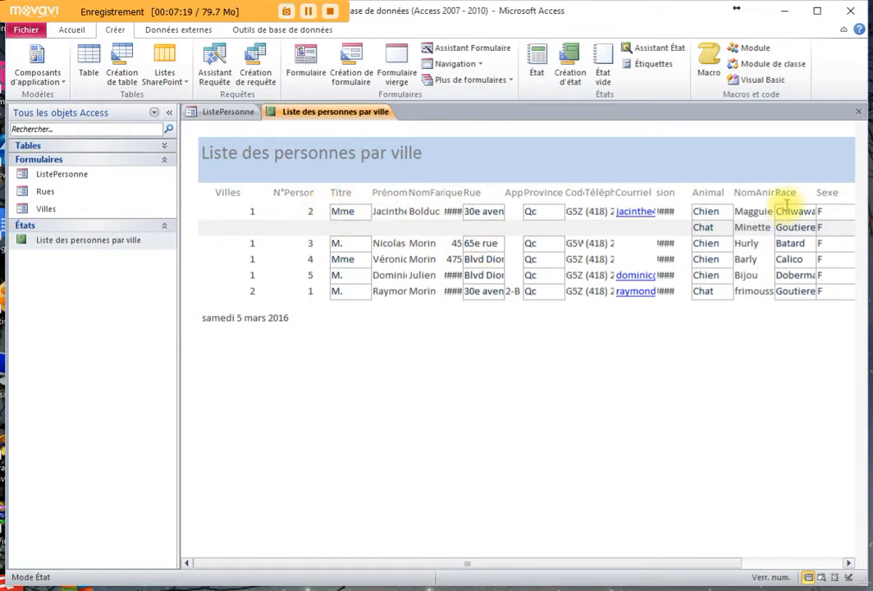
click(858, 112)
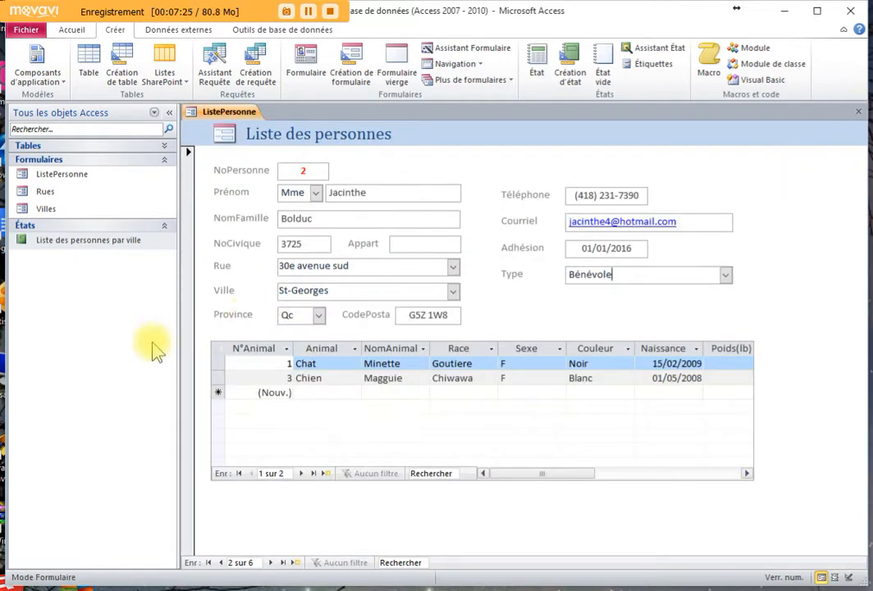
Permanently delete the report "Liste des personnes par ville"
click(51, 246)
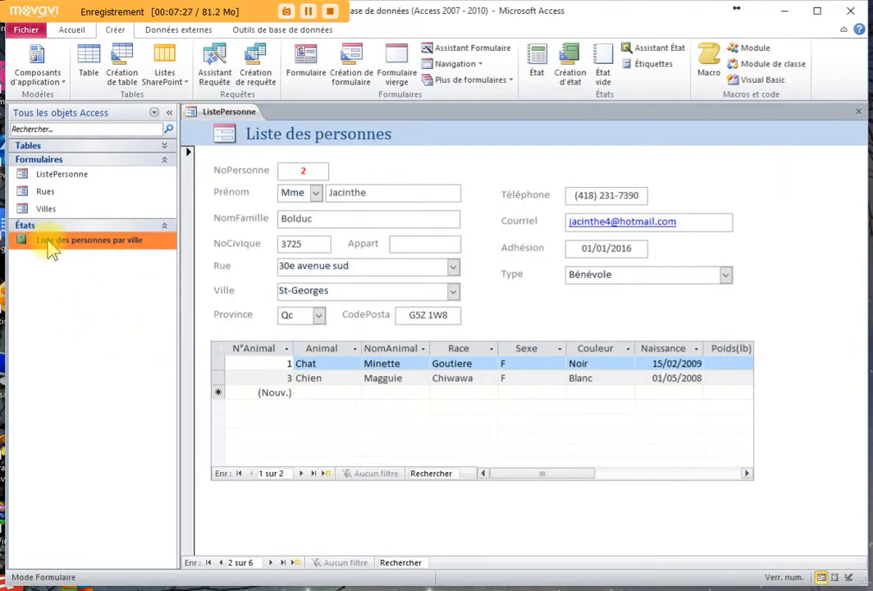
right_click(51, 248)
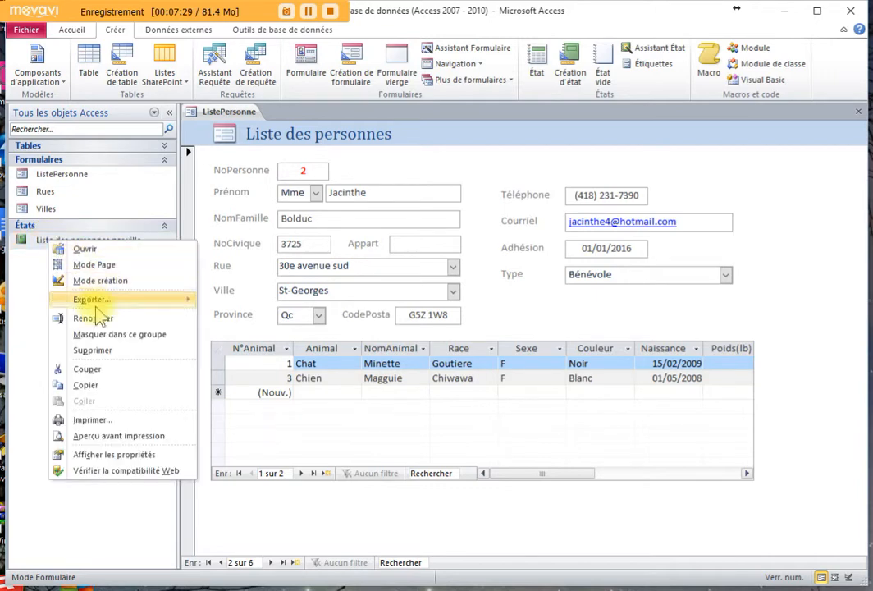
click(93, 350)
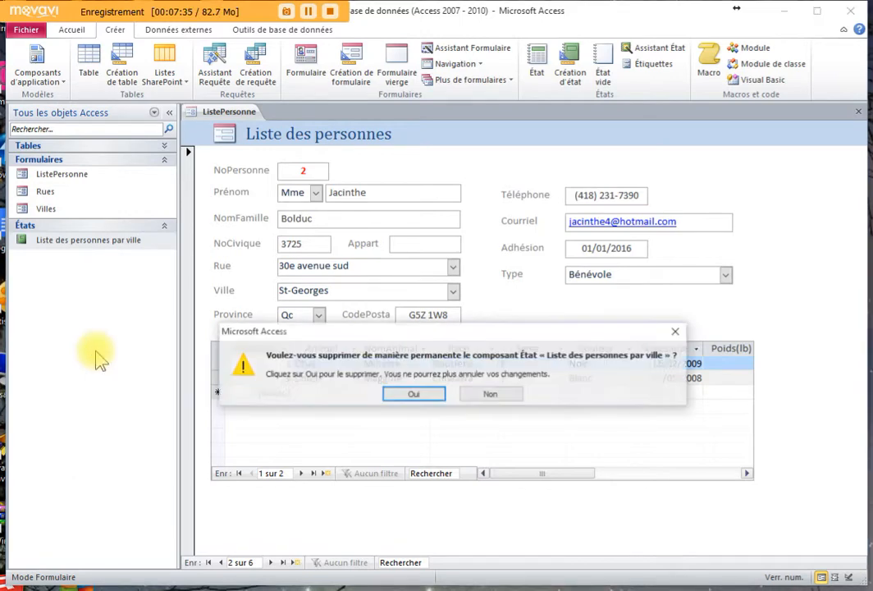
click(414, 394)
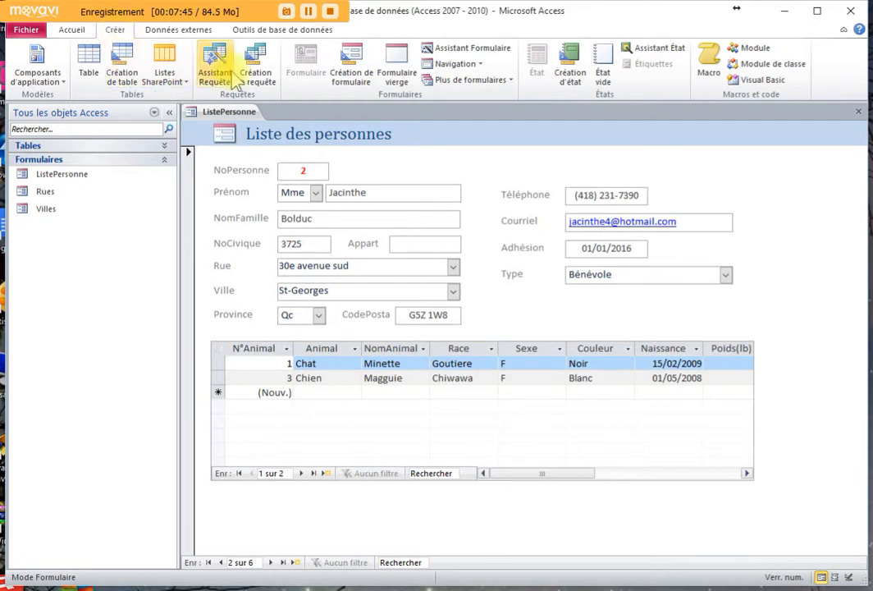
Start a new report with the Report Wizard and add N°Personne, Titre, Prenom, NomFamille and NoCivic from the ListePersonne table
click(660, 49)
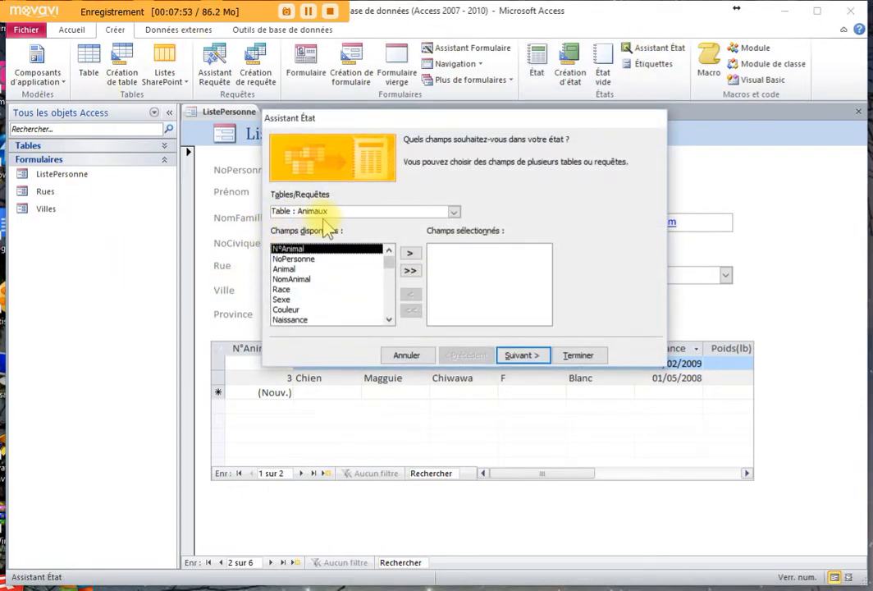
click(419, 210)
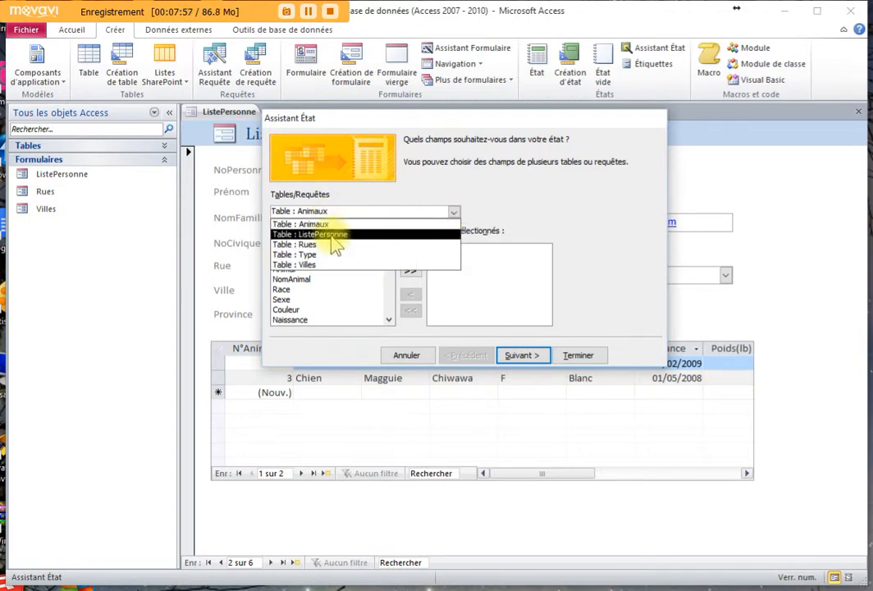
click(331, 235)
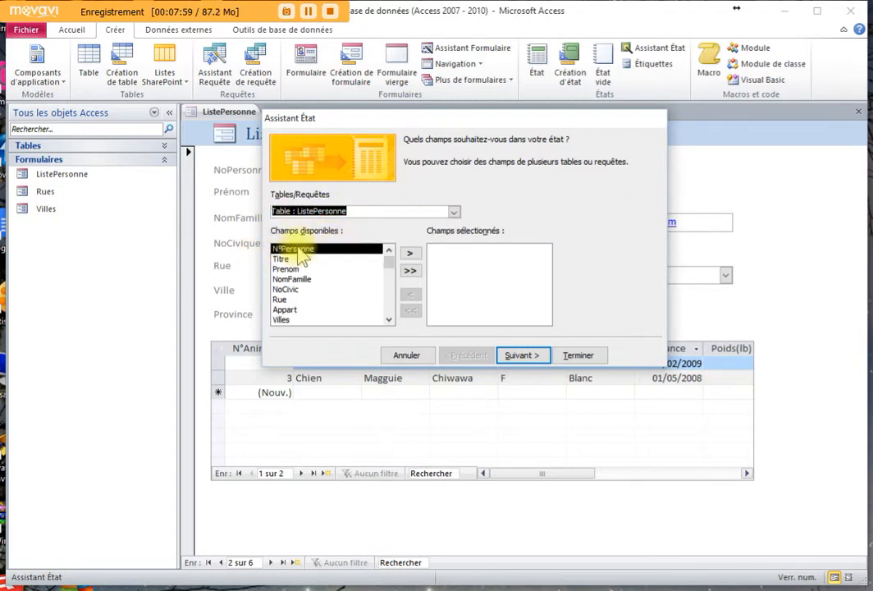
click(411, 255)
click(410, 255)
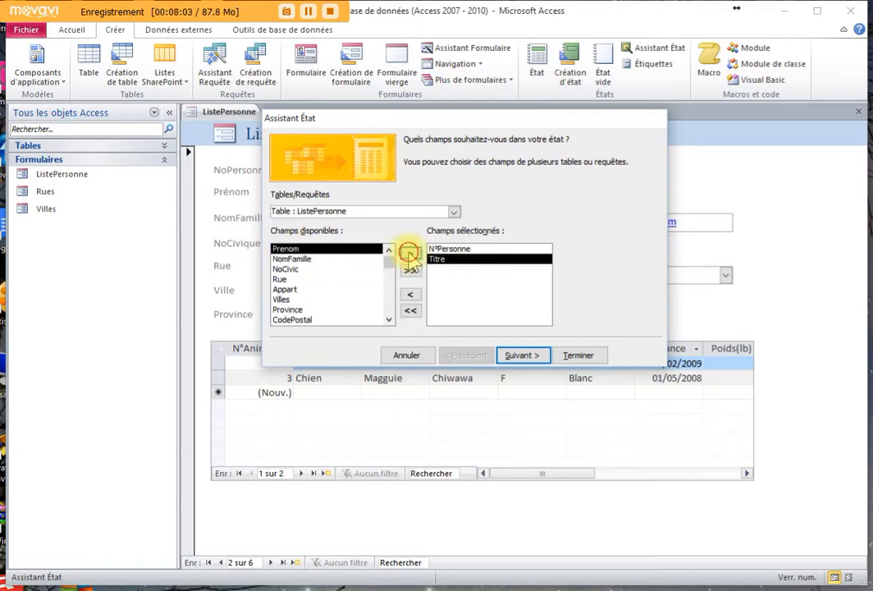
click(410, 255)
click(410, 255)
click(410, 256)
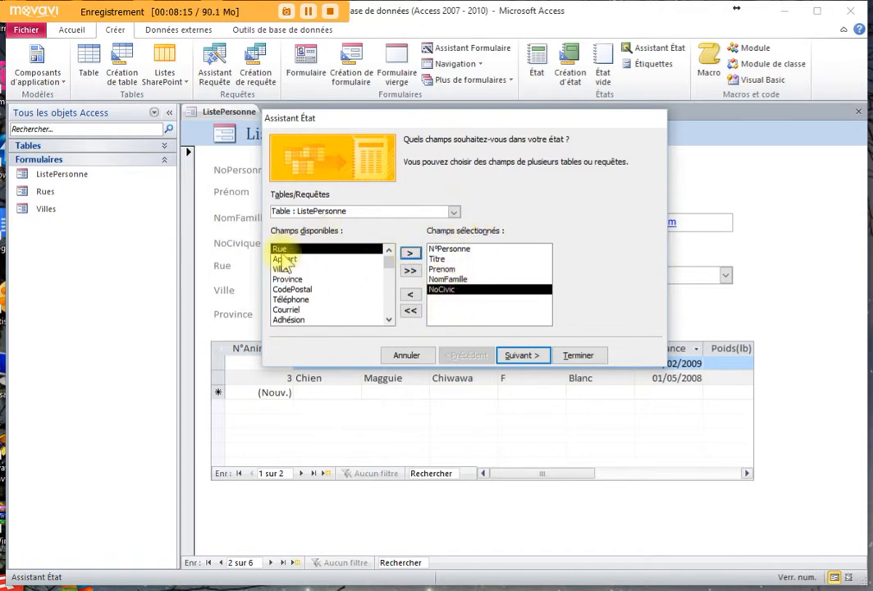
Switch the field source to the Rues table and add its Rue field to the report
click(454, 211)
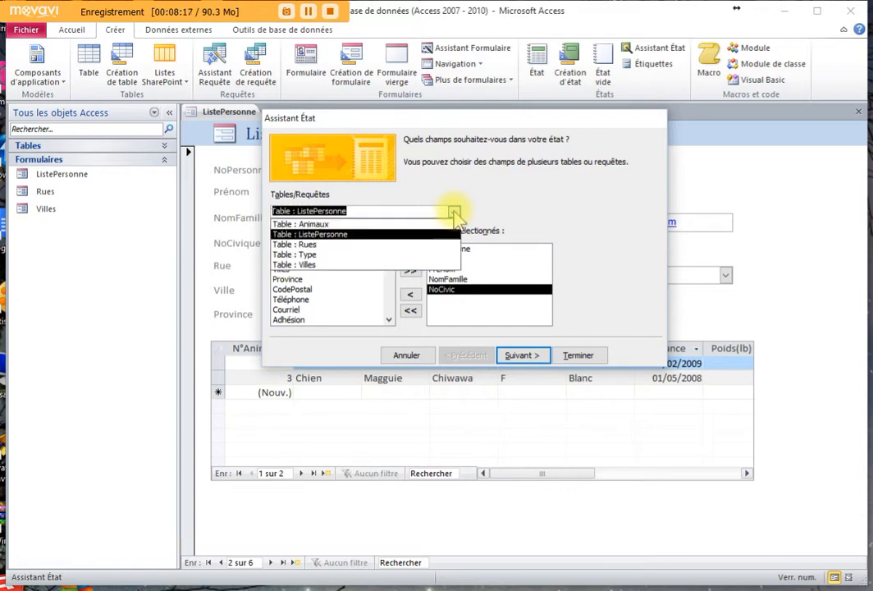
click(310, 245)
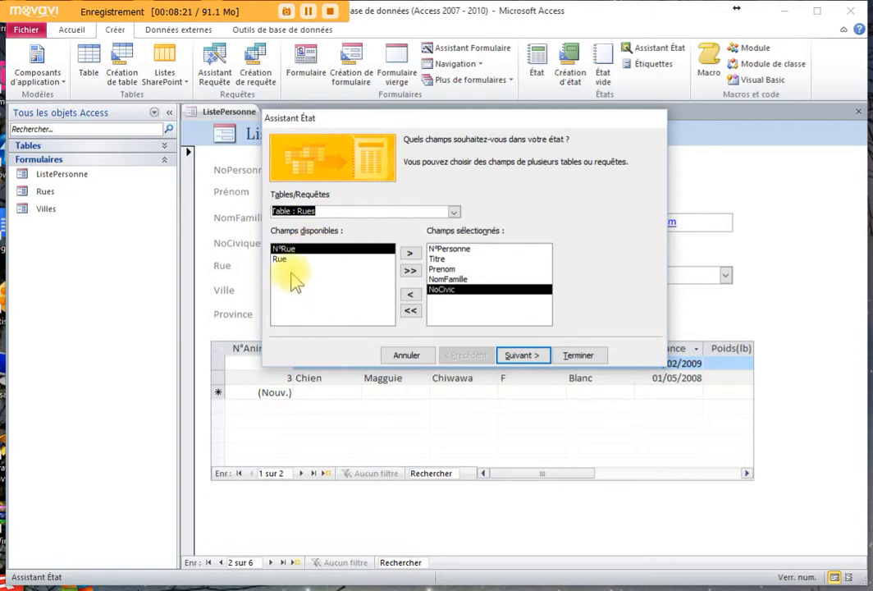
click(280, 259)
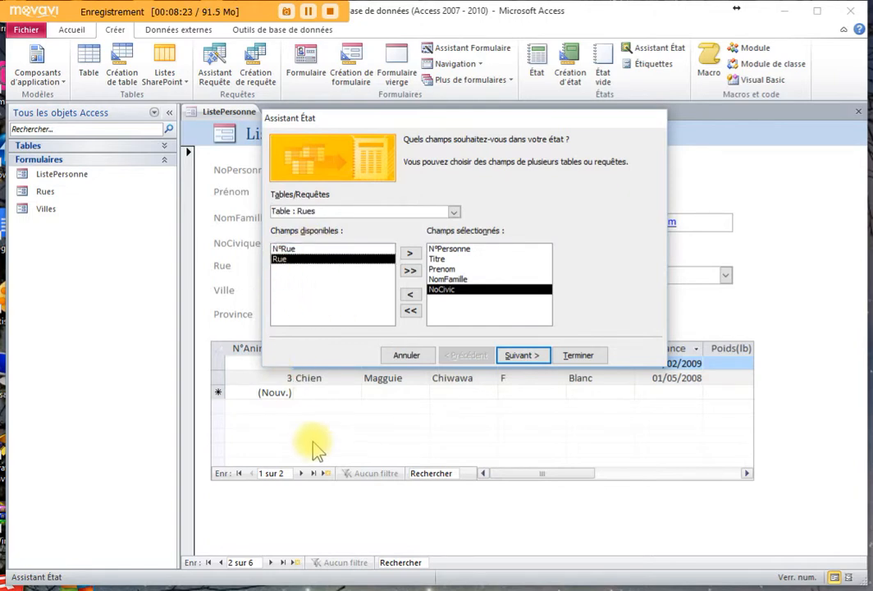
click(411, 253)
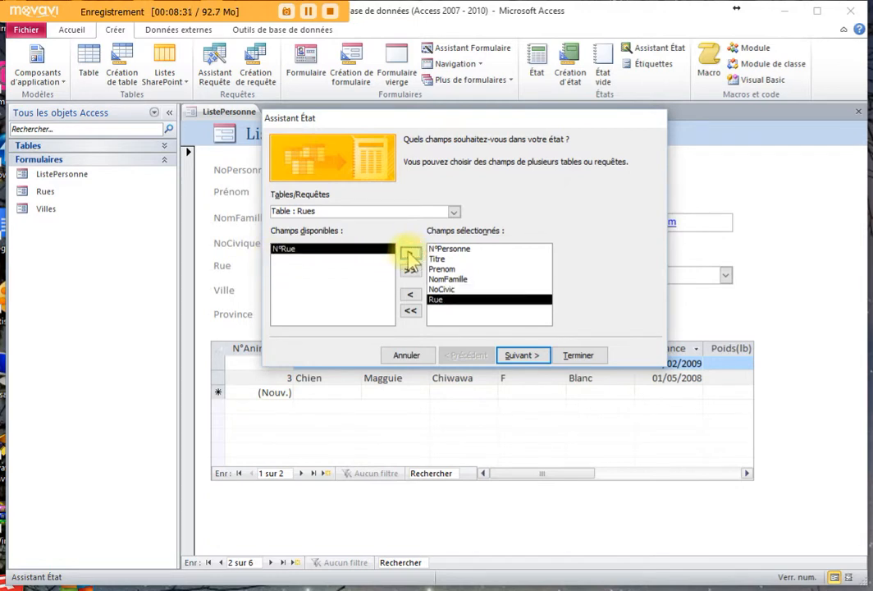
Return the field source to the ListePersonne table and add the Appart field
click(454, 211)
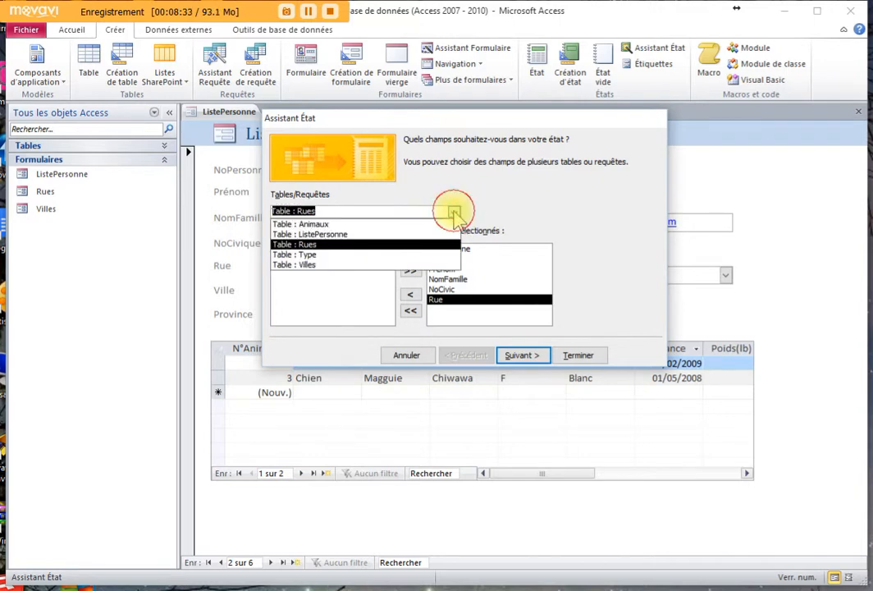
click(332, 231)
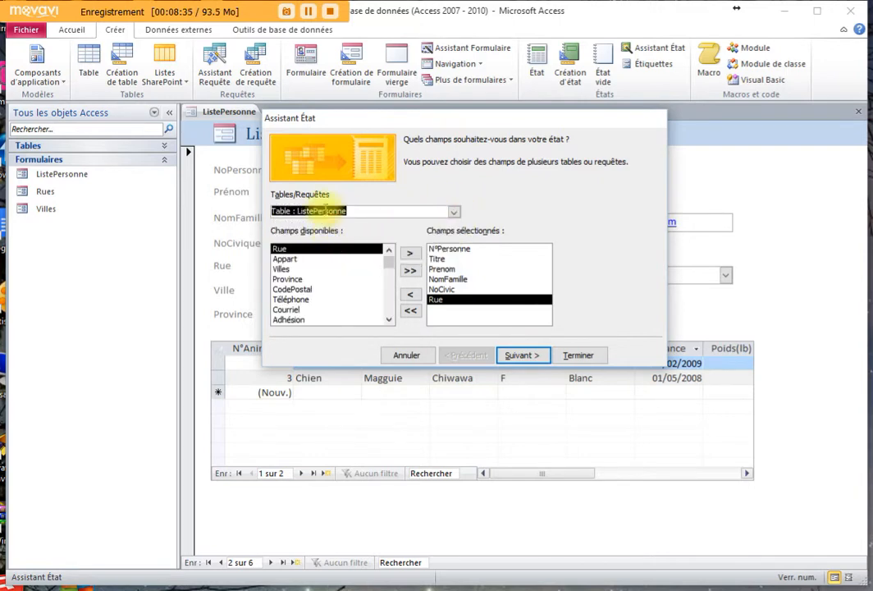
click(284, 260)
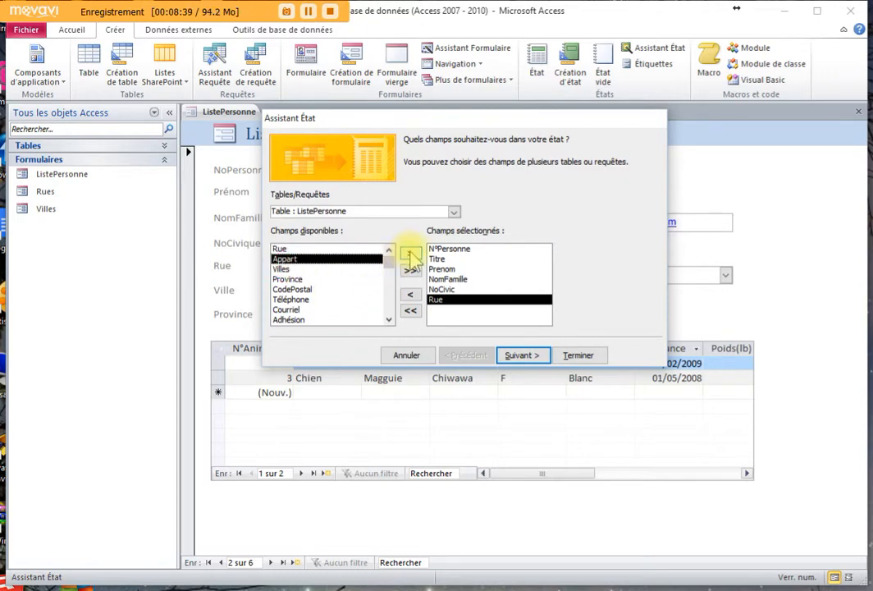
click(411, 255)
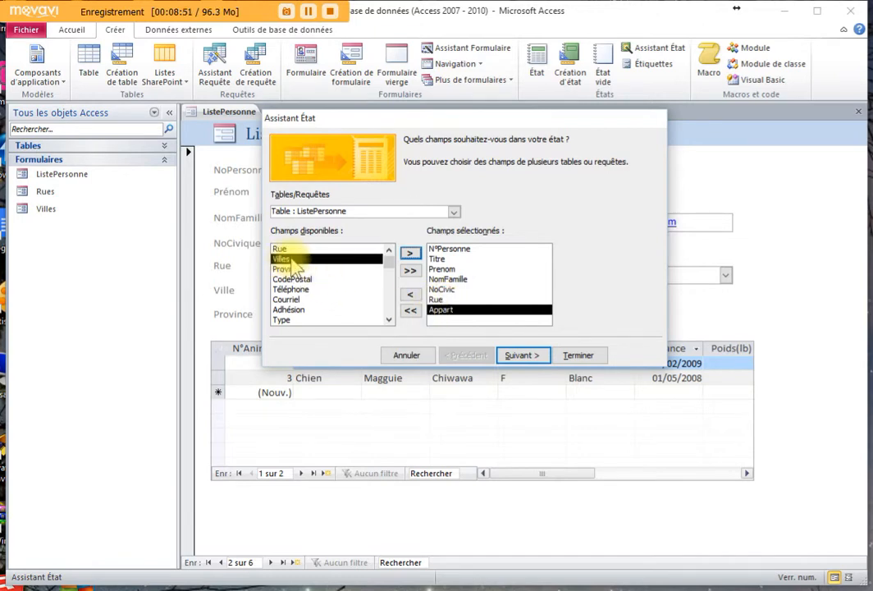
Switch the field source to the Villes table and add its Ville field to the report
click(453, 212)
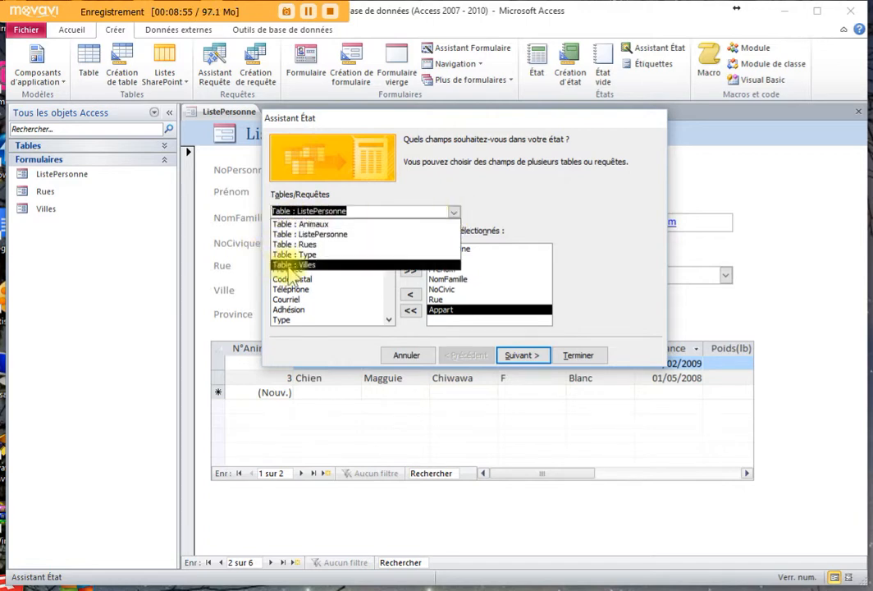
click(310, 265)
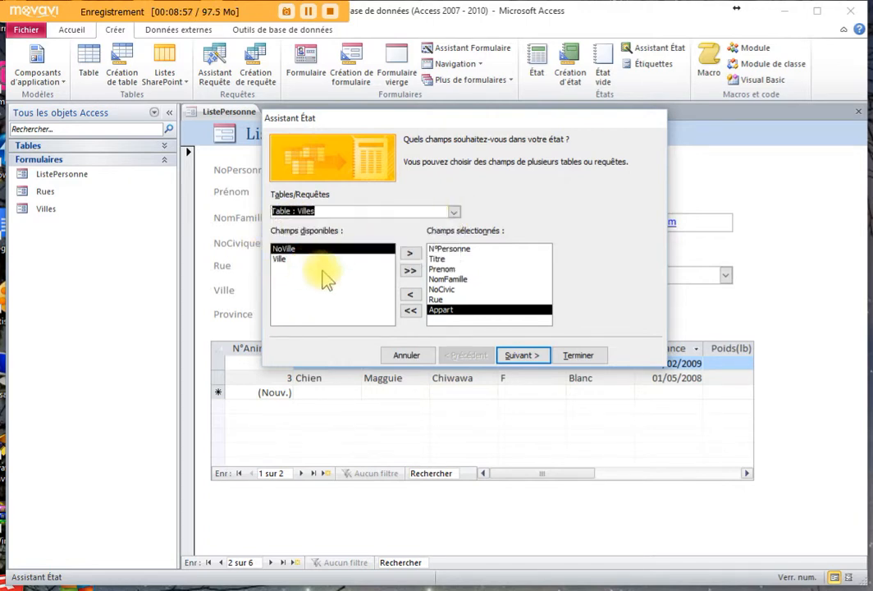
click(280, 260)
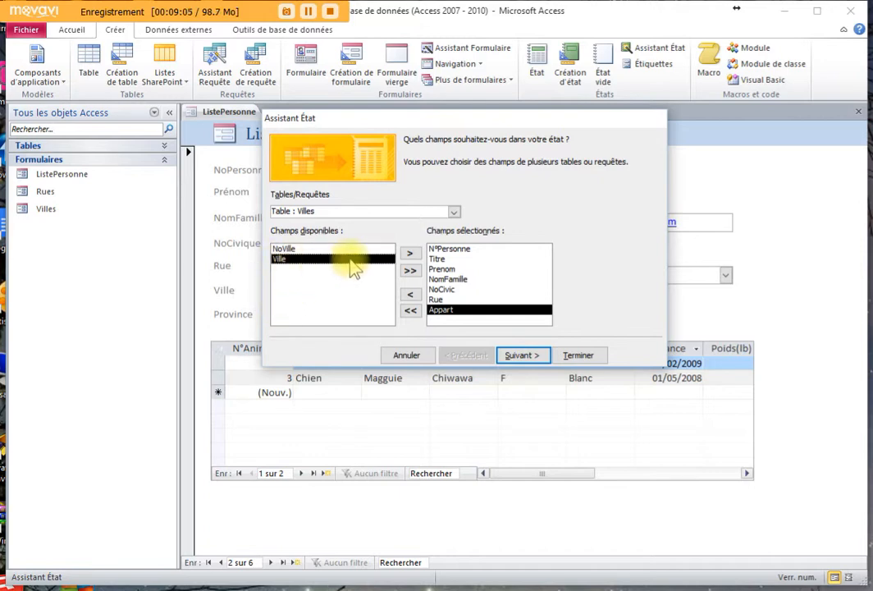
click(410, 254)
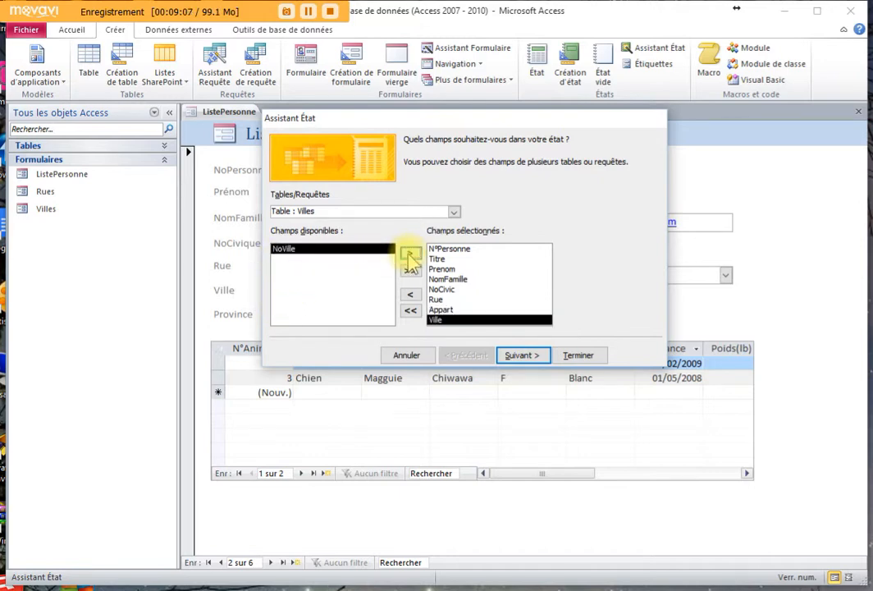
Return to the ListePersonne table and add Province, CodePostal, Téléphone, Courriel and Adhésion to the report
click(452, 213)
click(335, 236)
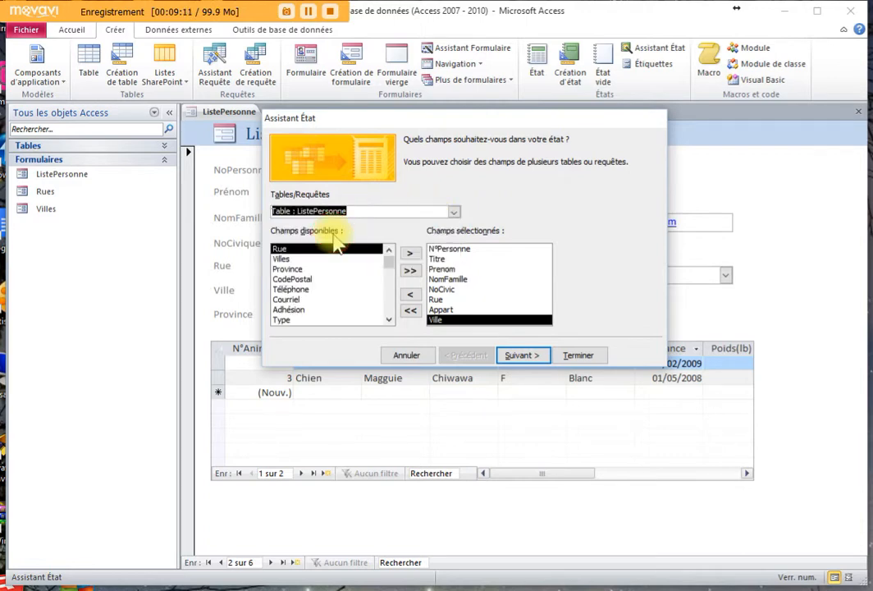
click(290, 271)
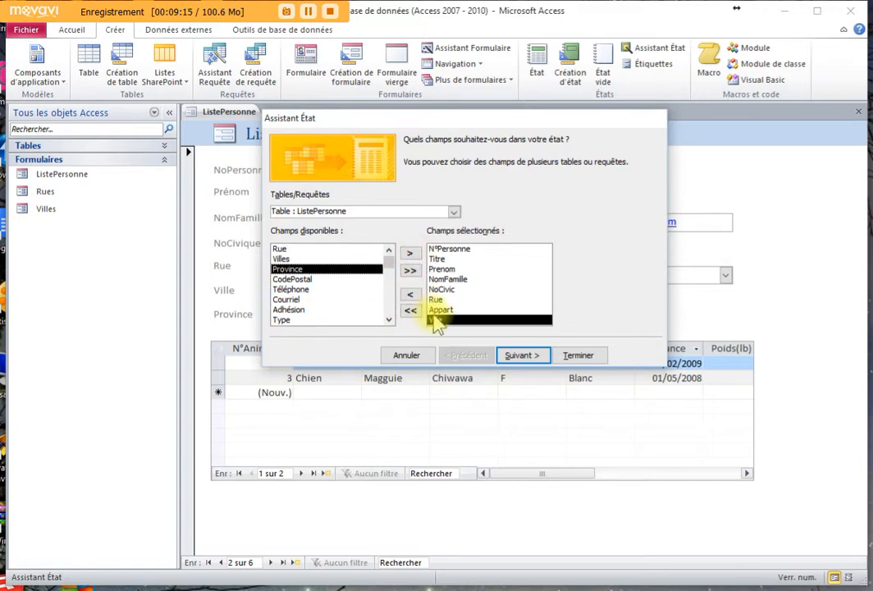
click(410, 256)
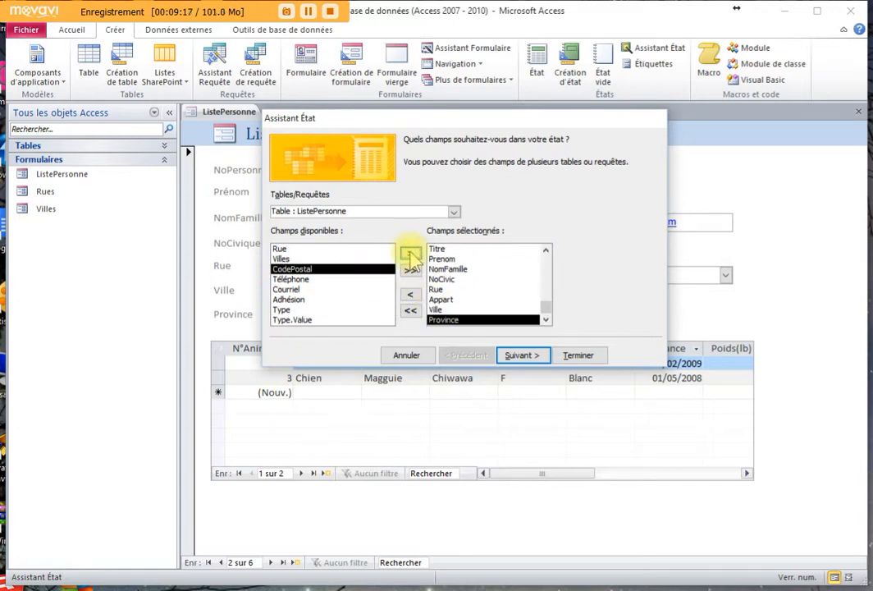
click(410, 256)
click(410, 255)
click(410, 255)
click(410, 255)
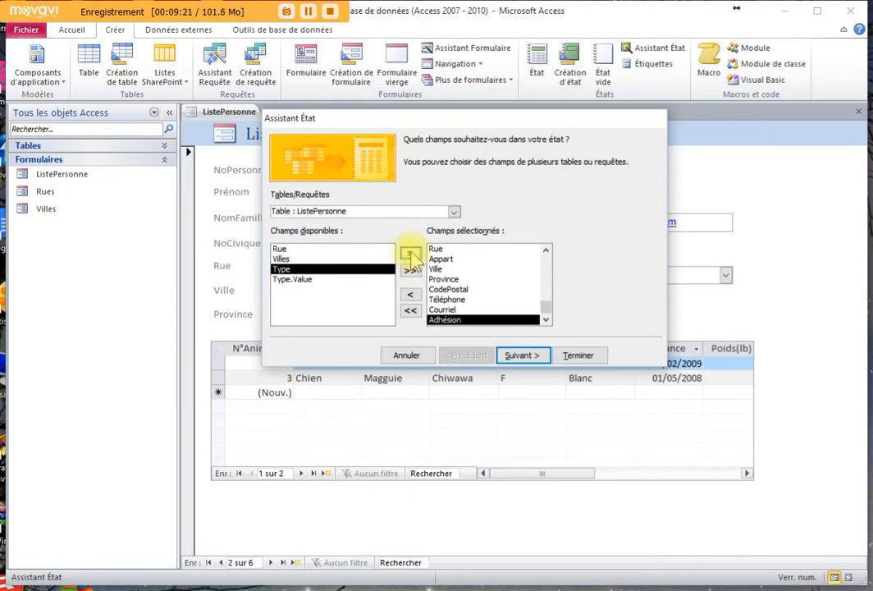
Switch the field source to the Animaux table and check its available fields against those already selected for the report
click(453, 212)
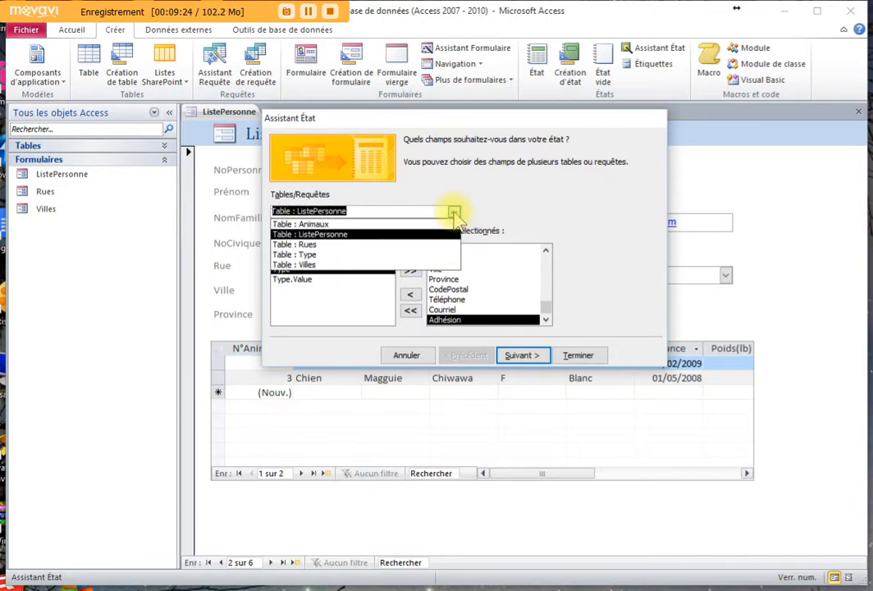
click(312, 224)
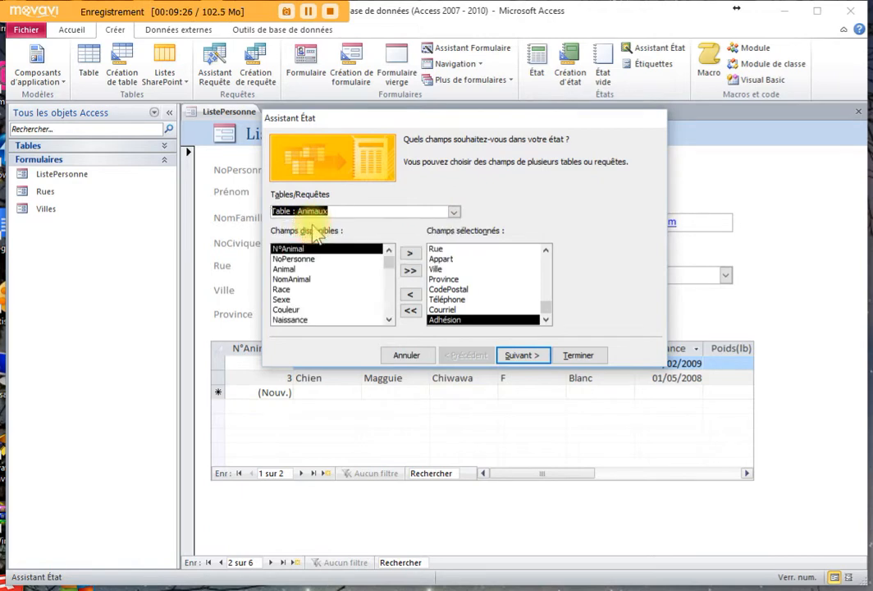
click(315, 258)
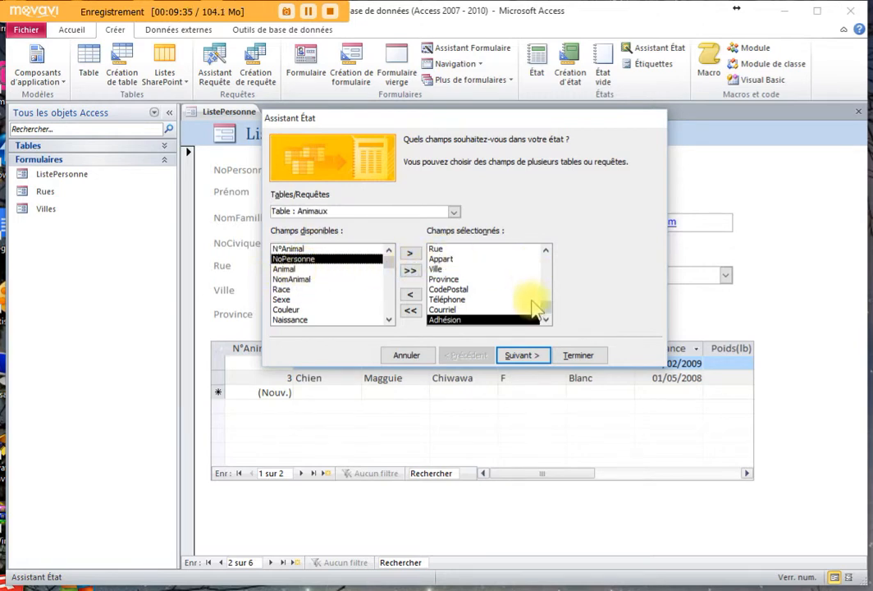
drag(550, 314, 547, 255)
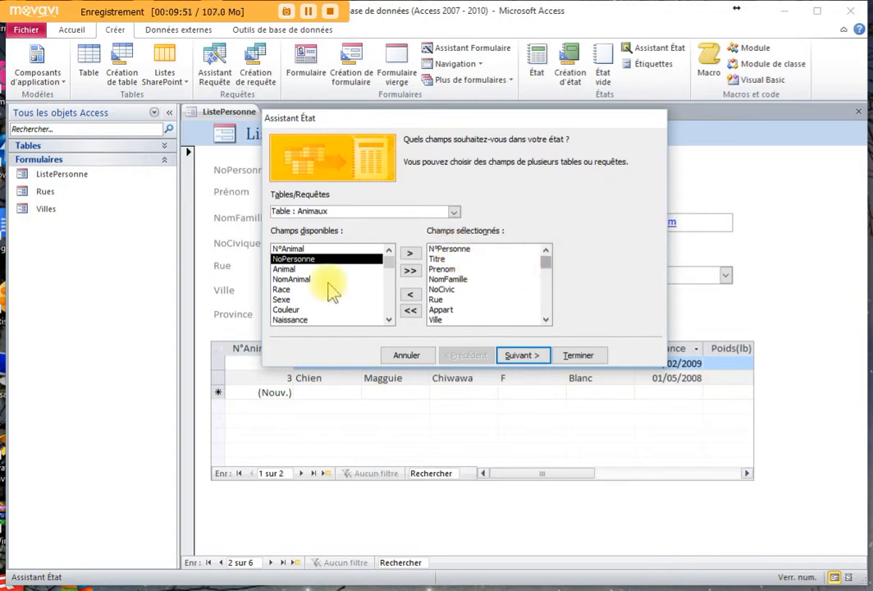
click(289, 271)
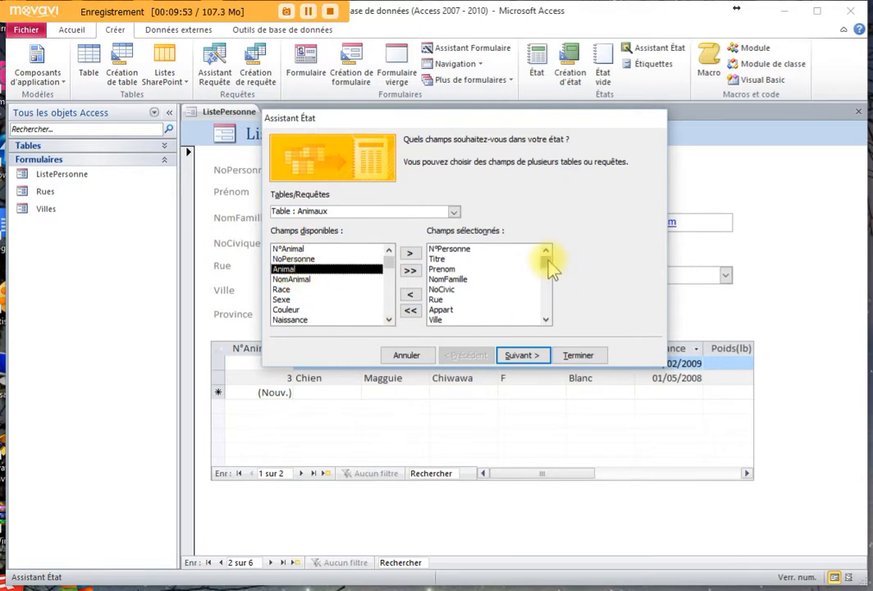
drag(547, 256, 556, 360)
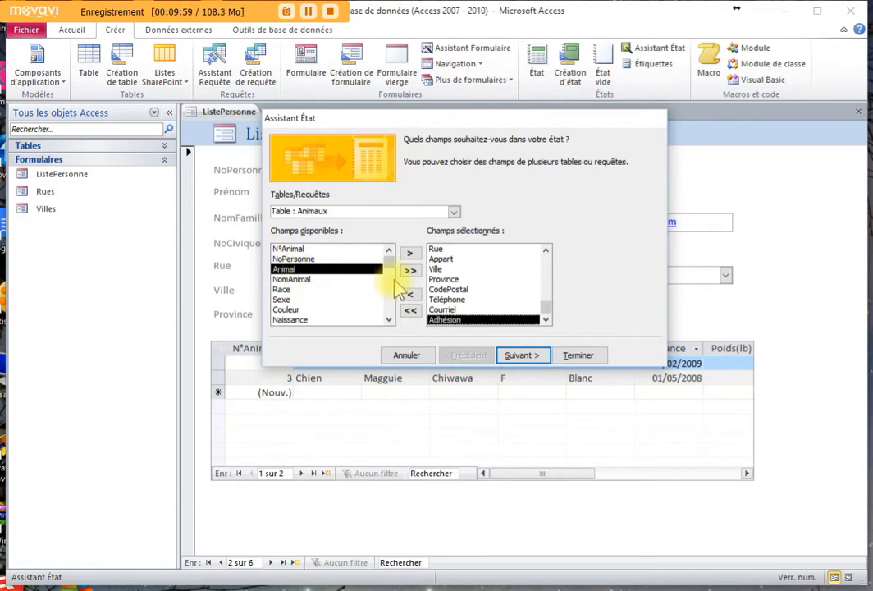
Add Animal, NomAnimal, Race, Sexe, Couleur, Naissance, Poids, NoMedaille and Statut to the report and proceed to the data view choice
click(284, 290)
click(285, 269)
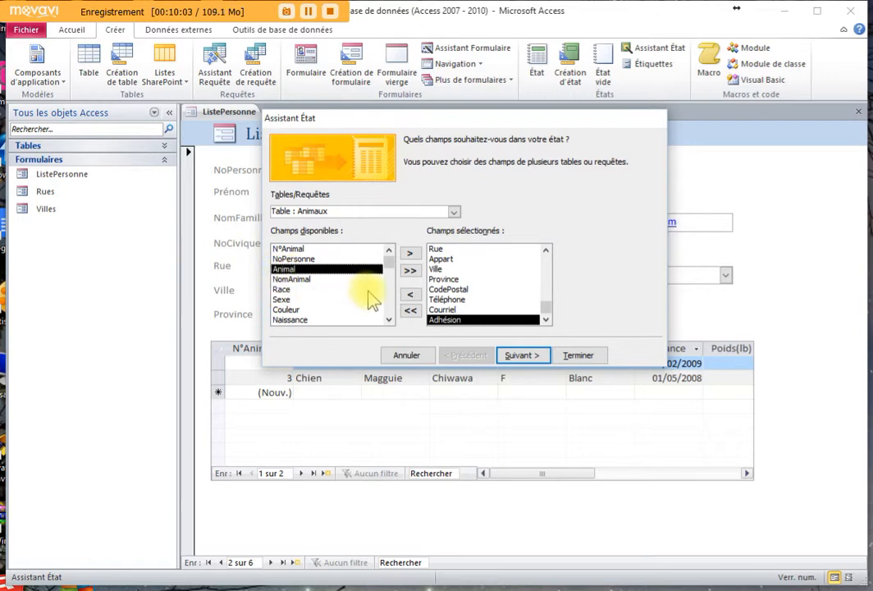
click(412, 254)
click(414, 253)
click(411, 253)
click(412, 253)
click(412, 253)
click(412, 254)
click(412, 254)
click(412, 253)
click(412, 254)
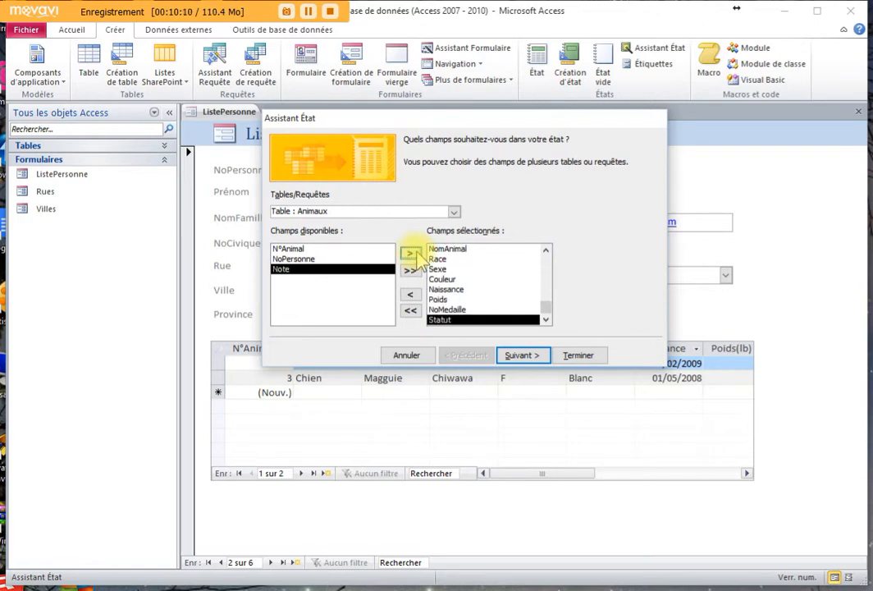
click(521, 356)
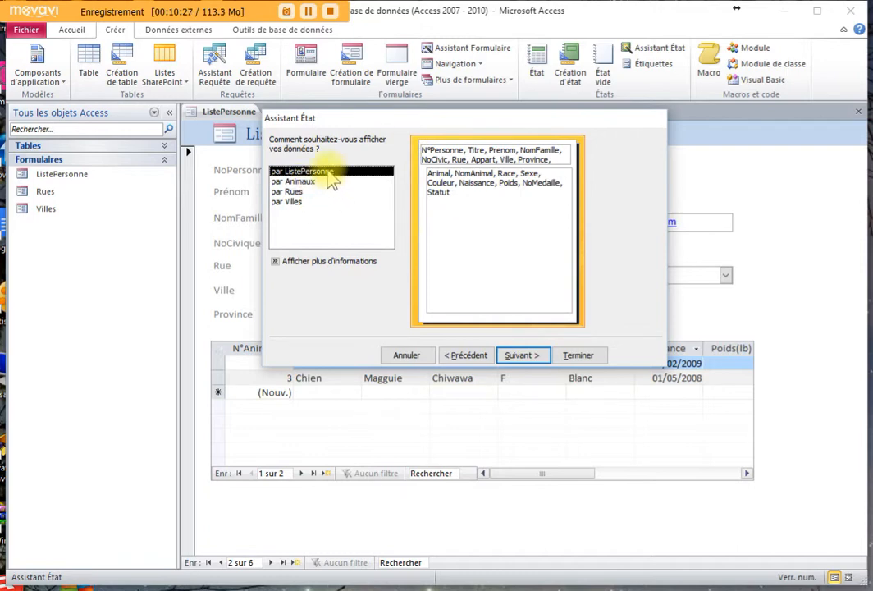
Preview the data view by Villes, but choose the view by ListePersonne and continue
click(298, 205)
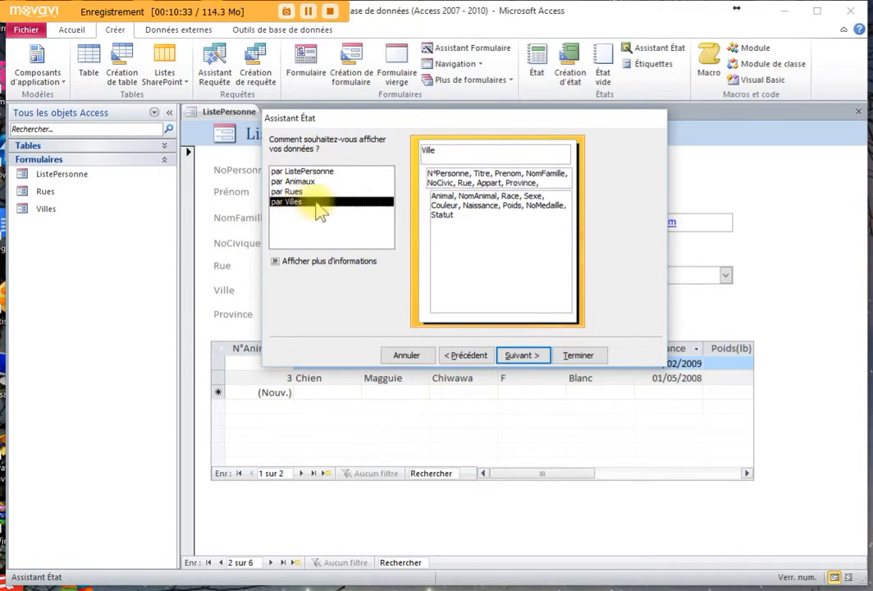
click(318, 172)
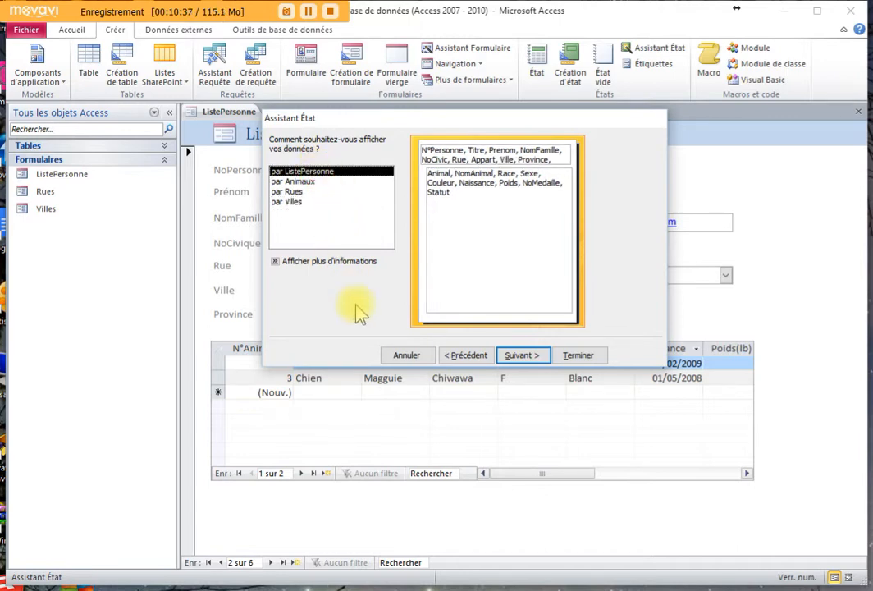
click(541, 353)
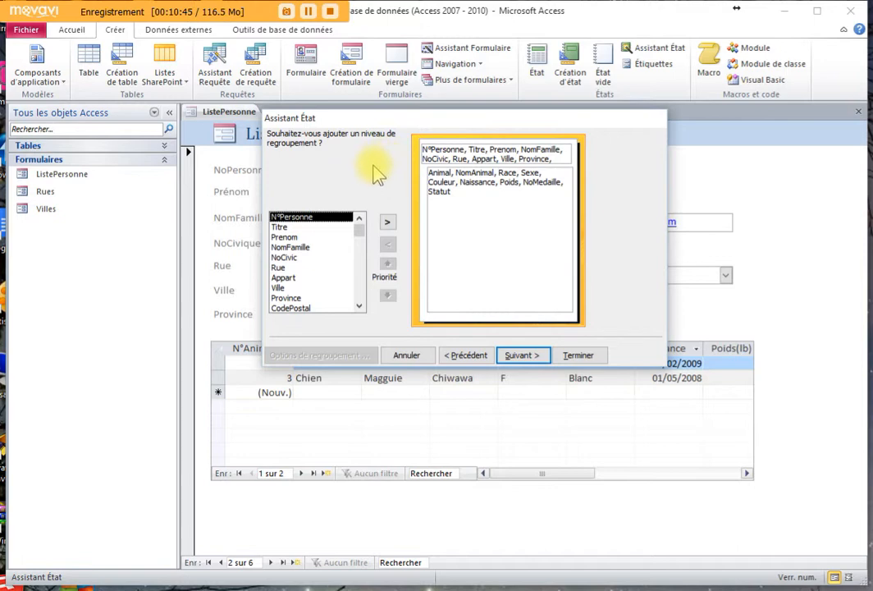
Group the report by Ville and within it by N°Personne, and proceed to the sort options
click(287, 287)
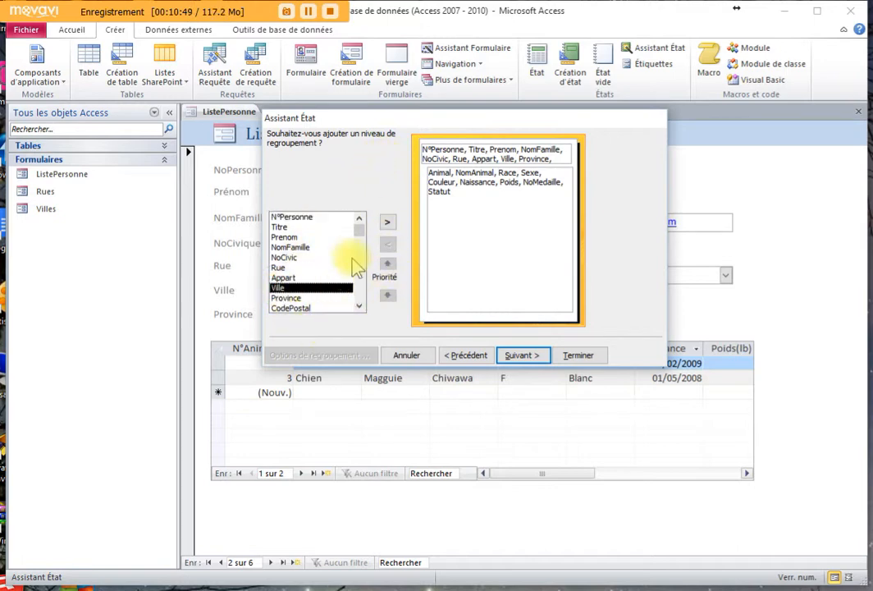
click(388, 224)
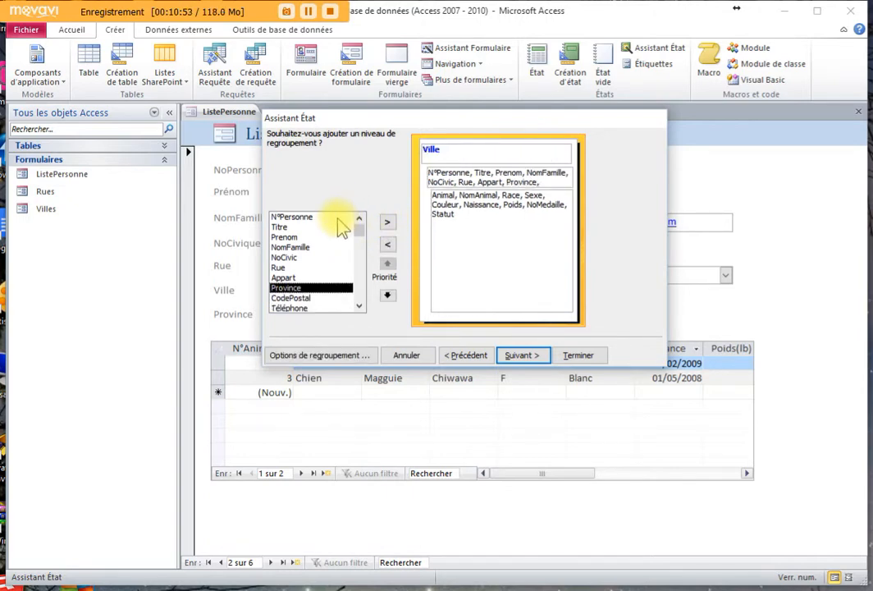
click(291, 218)
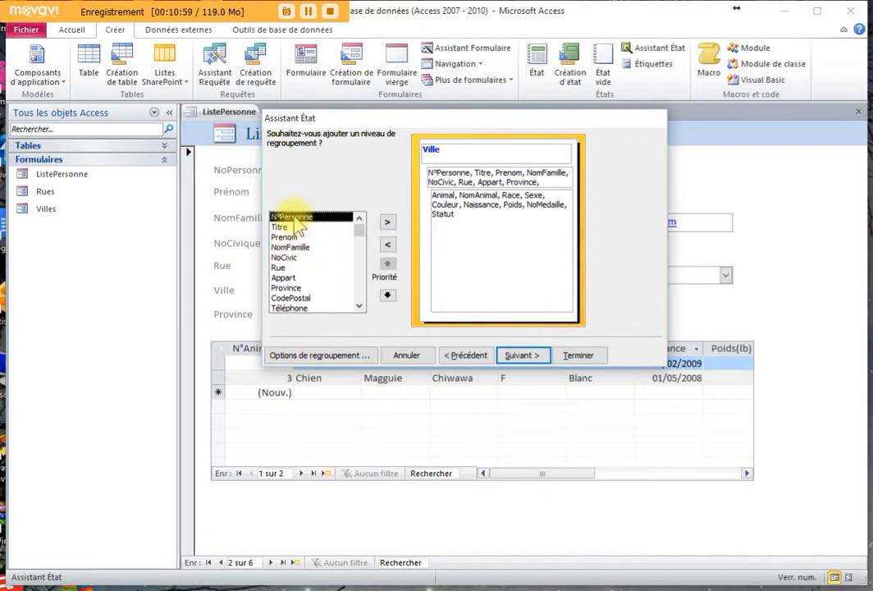
click(388, 224)
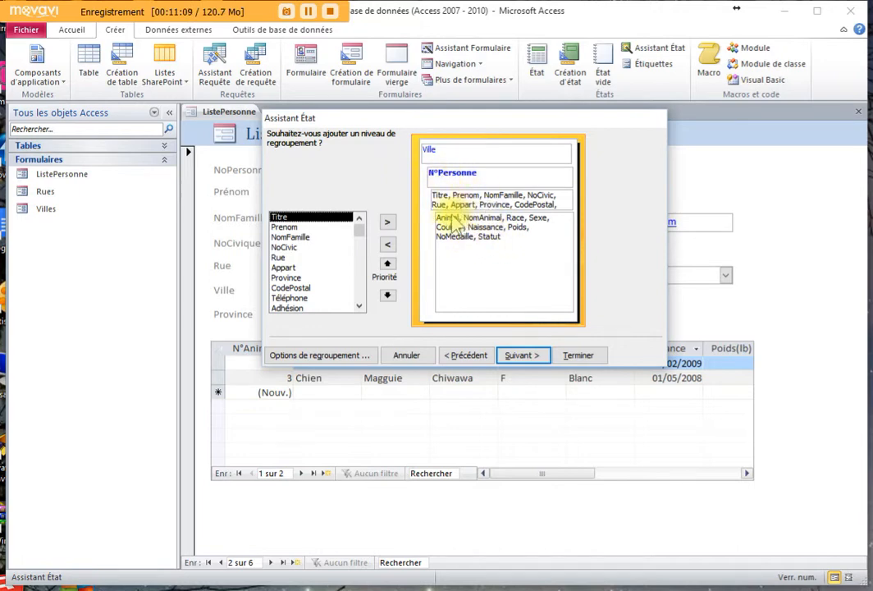
click(521, 355)
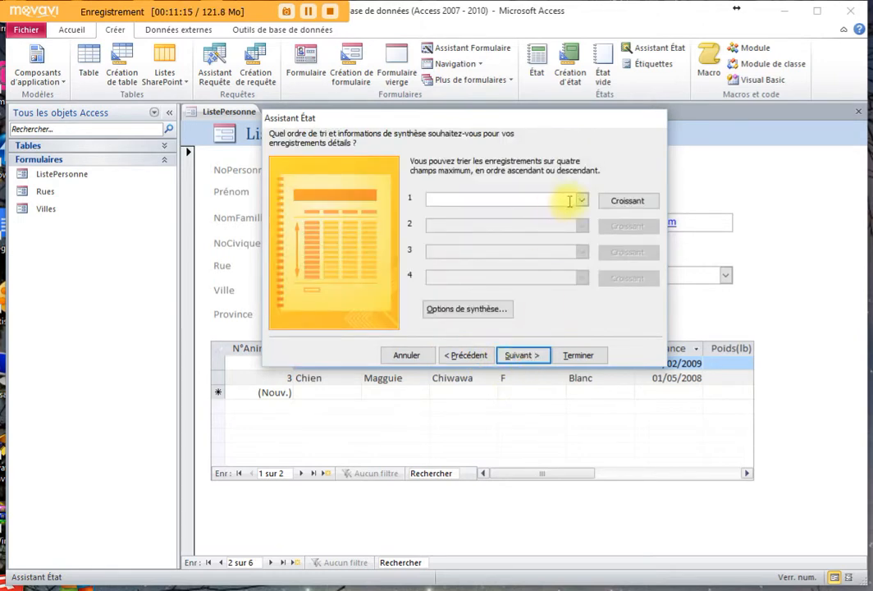
Look through the available sort fields and continue without setting any sort order
click(581, 201)
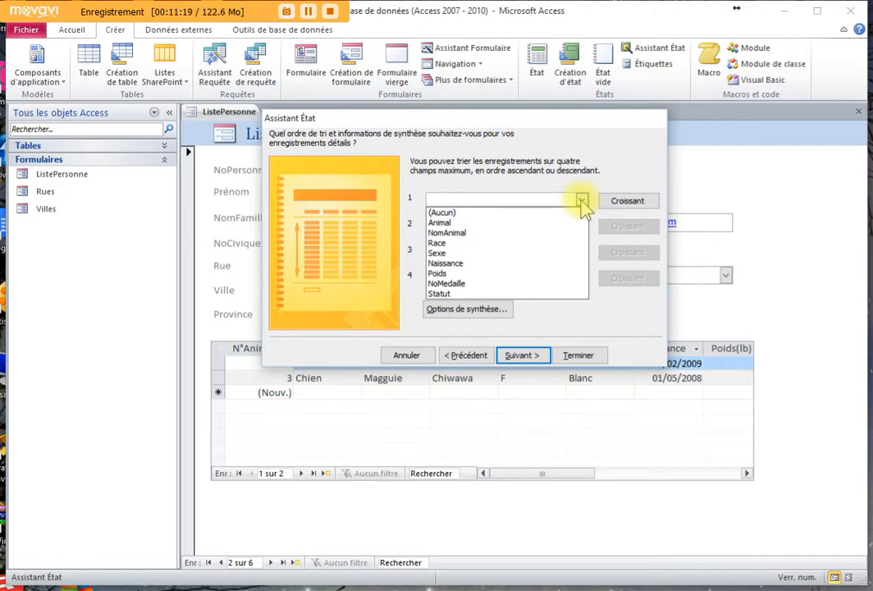
click(581, 201)
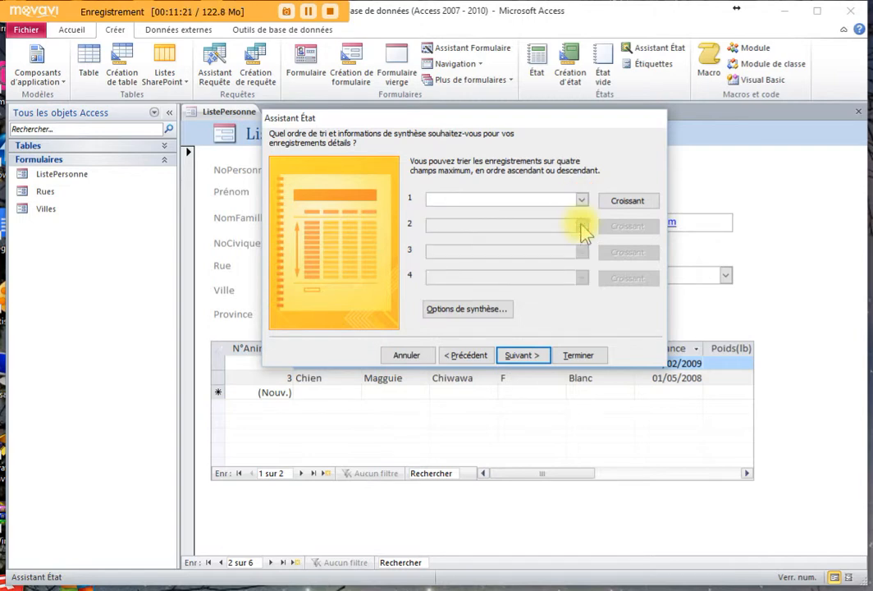
click(521, 356)
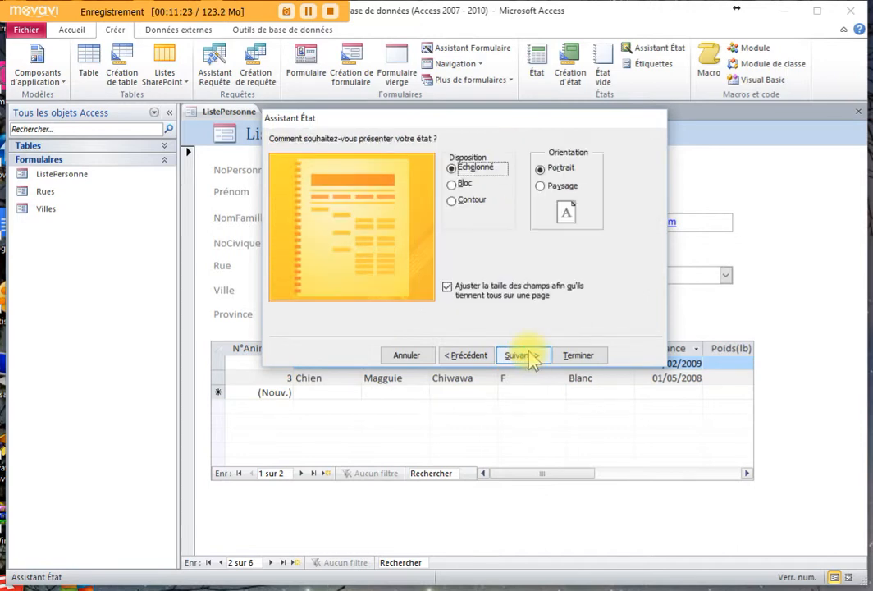
Set the report's layout to Bloc and its orientation to Paysage
click(452, 185)
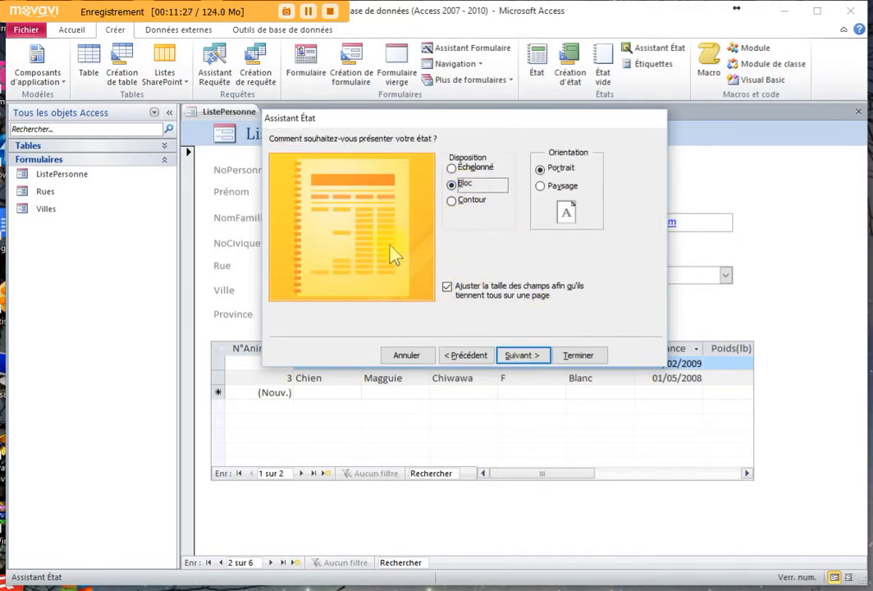
click(562, 186)
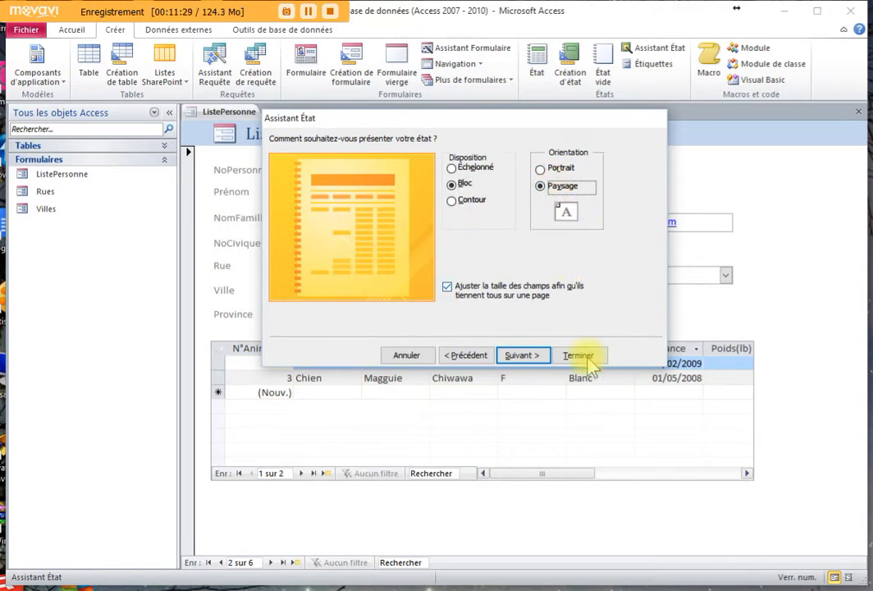